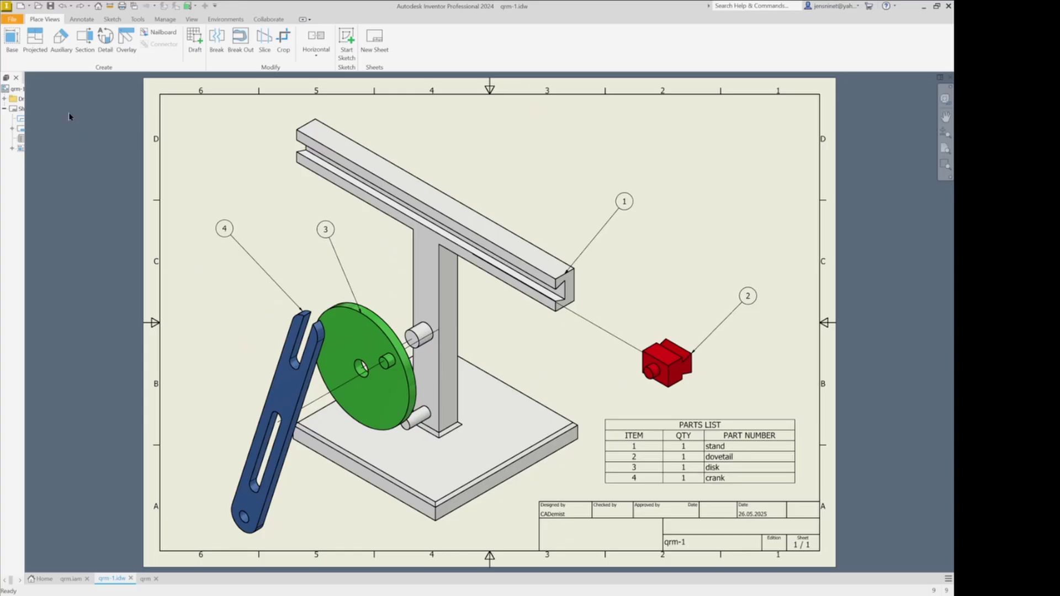
Create a new presentation from the Standard (mm).ipn template and insert the qrm.iam assembly
click(22, 7)
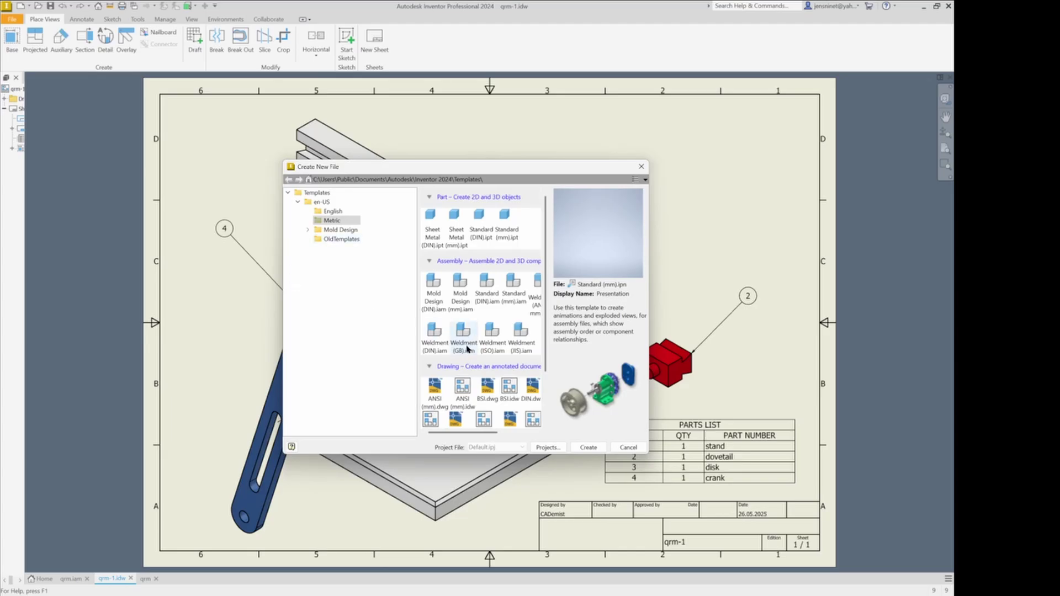
drag(547, 324, 551, 383)
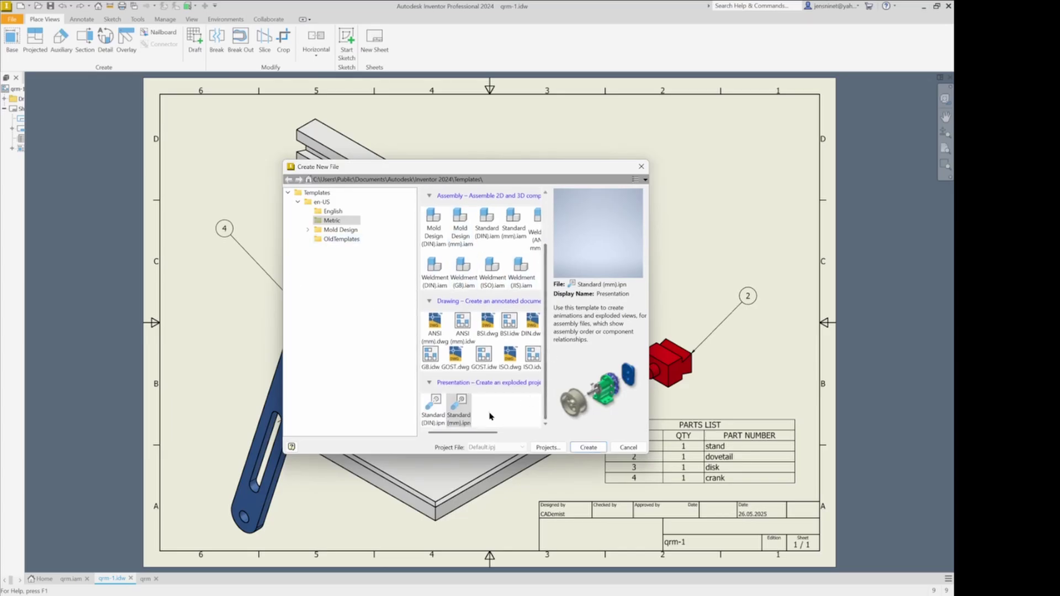
click(467, 419)
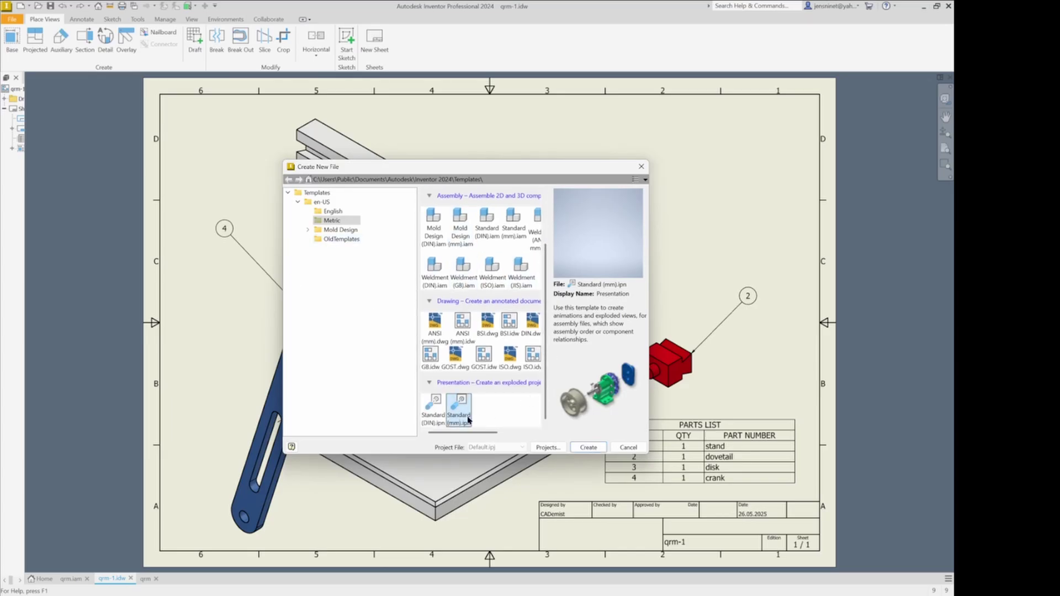
click(587, 448)
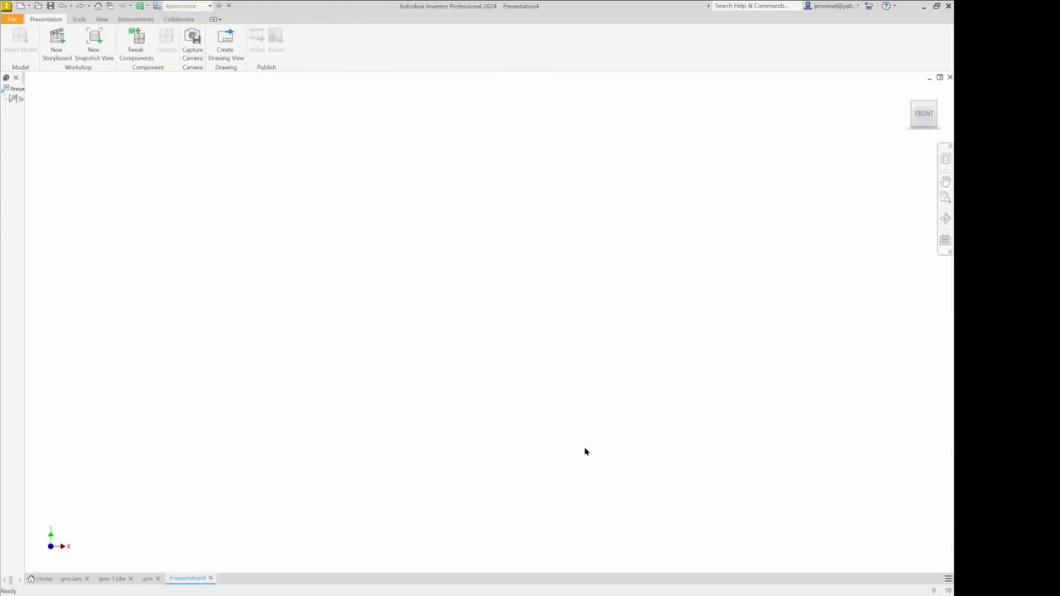
click(457, 257)
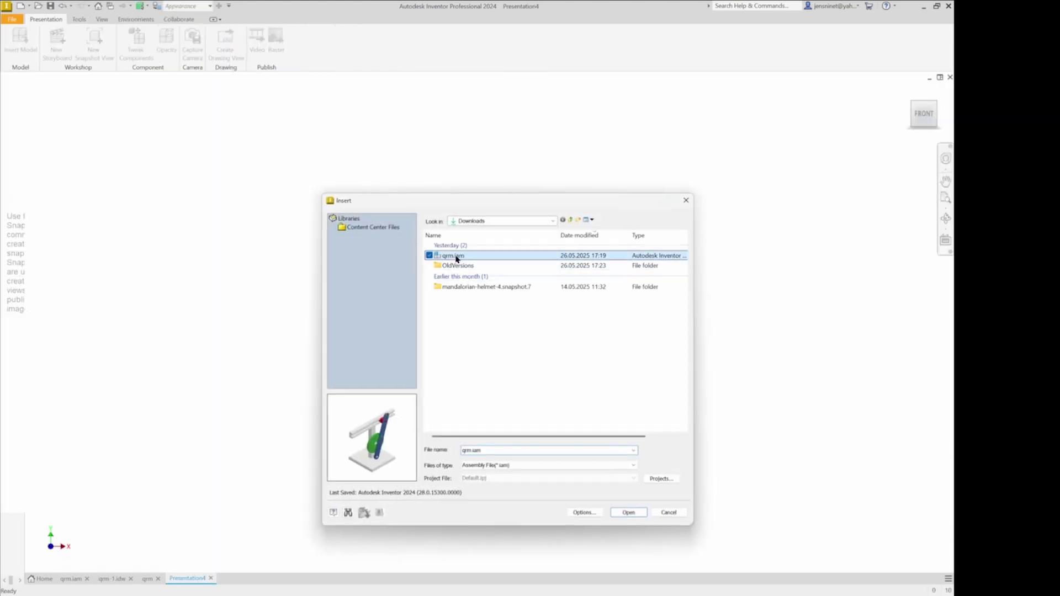
click(628, 513)
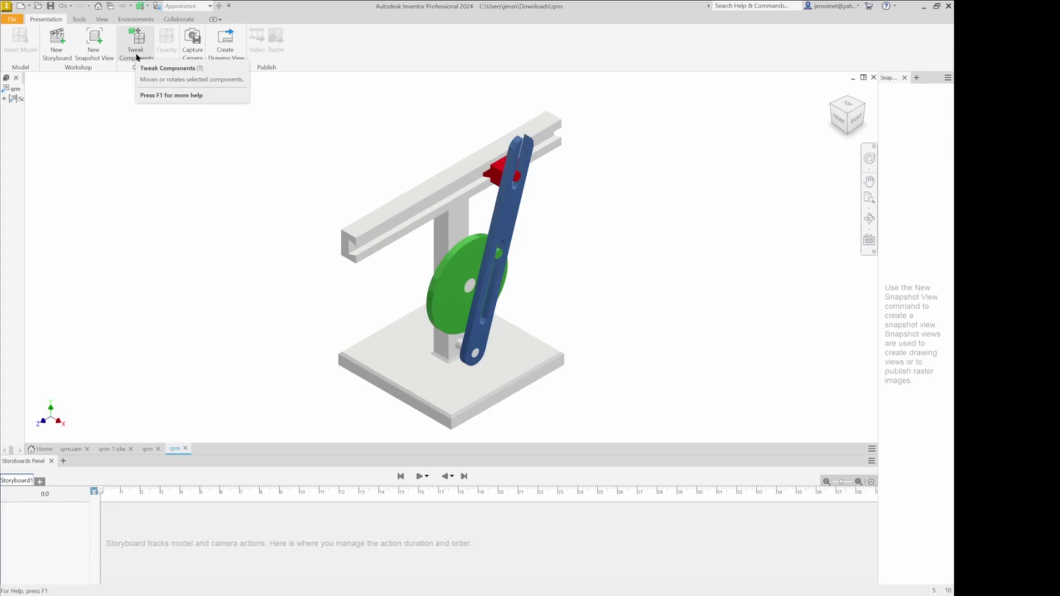
Tweak the blue crank 146.500 mm along Z, then rewind and play the storyboard
click(136, 56)
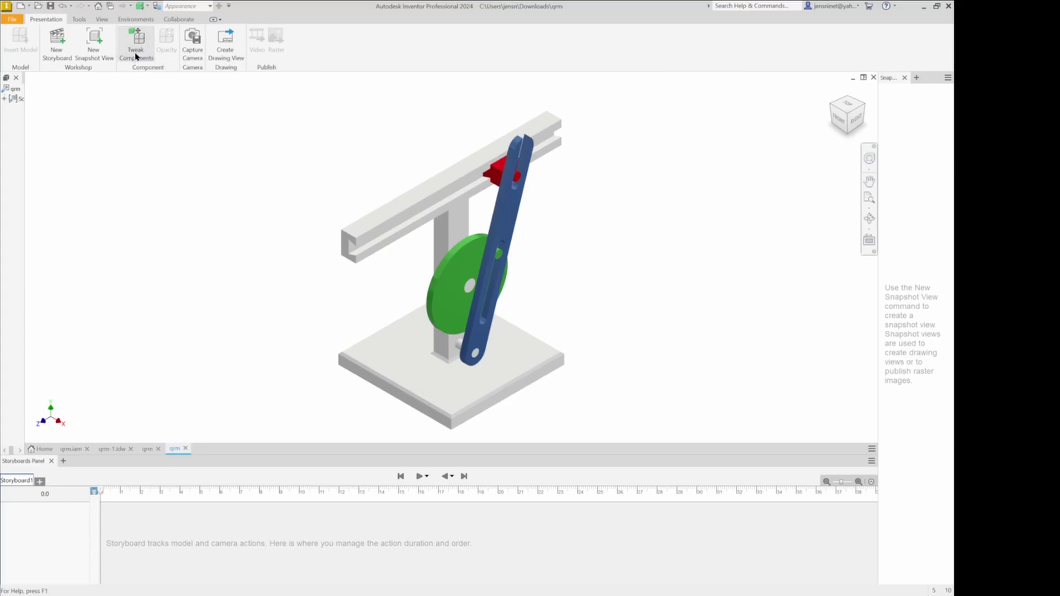
click(497, 237)
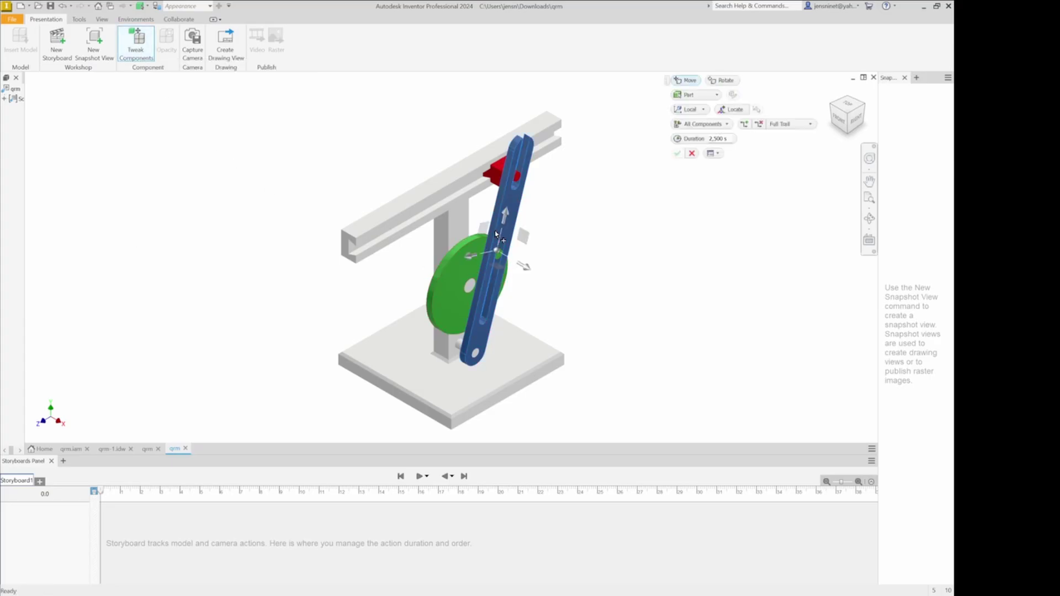
drag(527, 269, 664, 352)
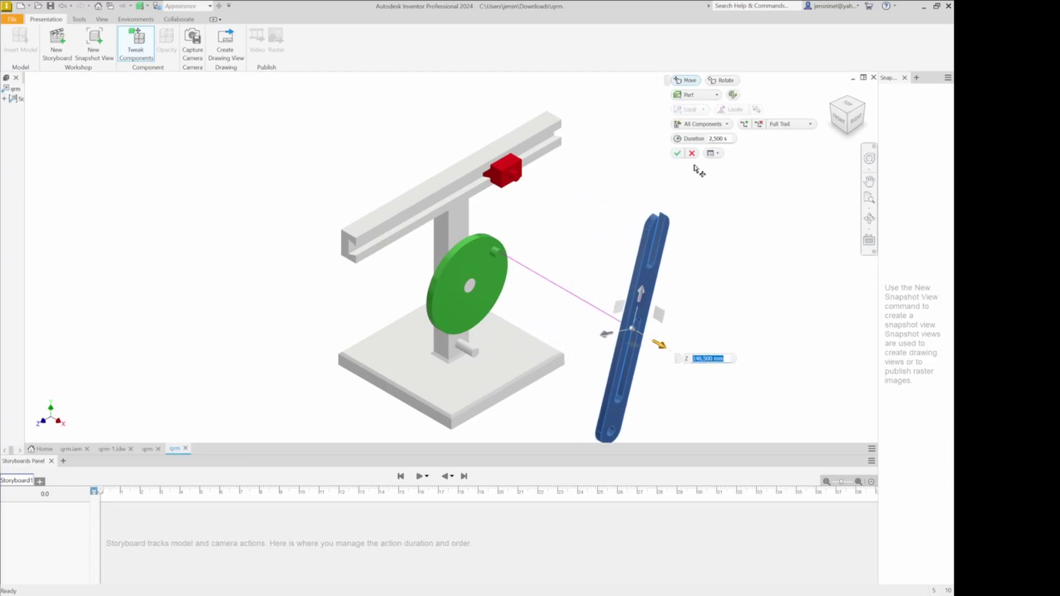
click(679, 154)
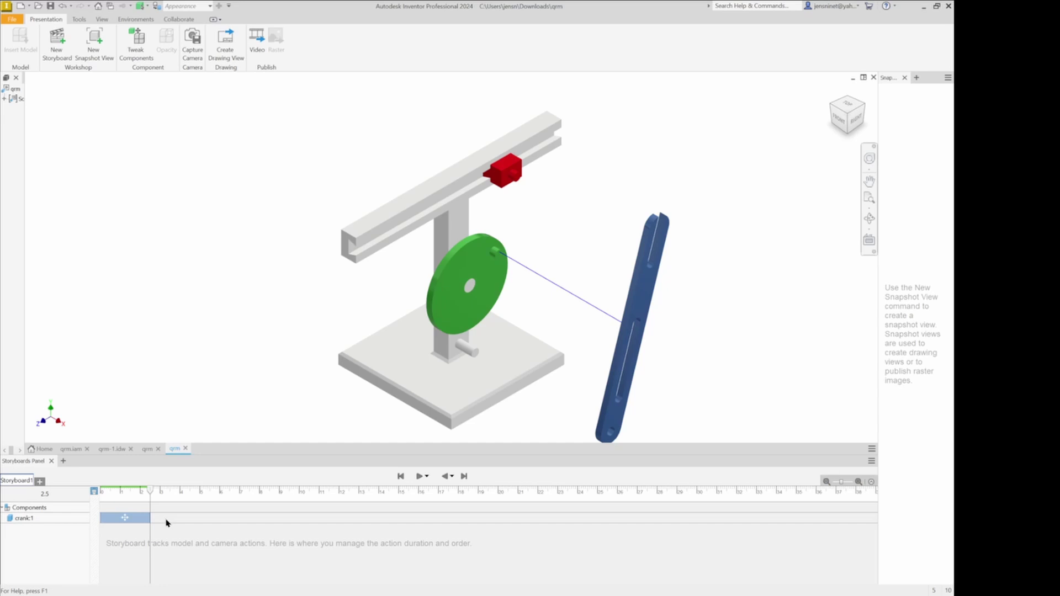
click(401, 476)
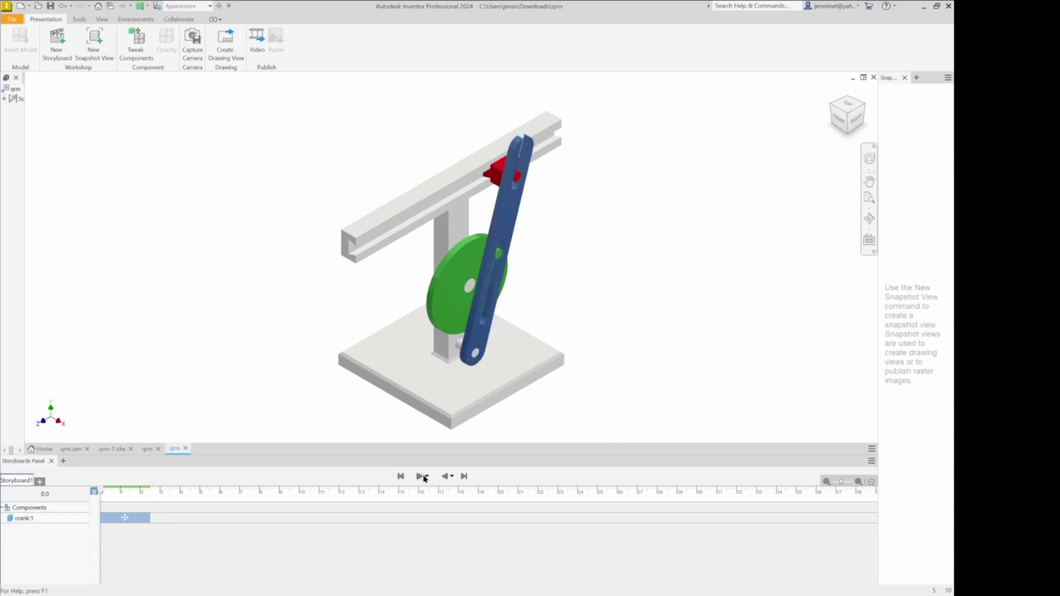
click(421, 477)
From the storyboard end, tweak the green disk outward along Z as the second step
click(464, 476)
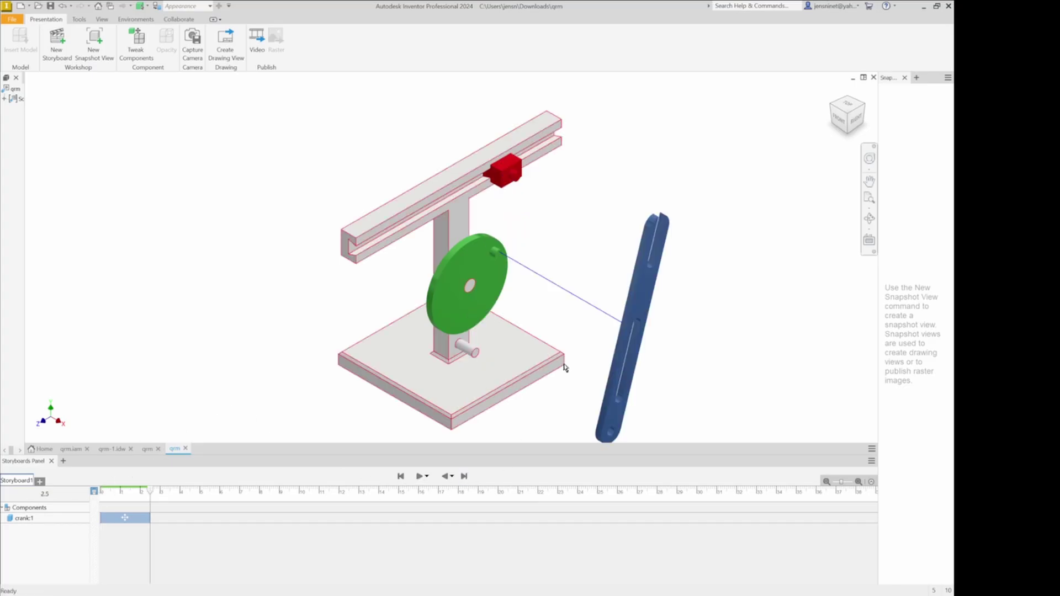
click(136, 45)
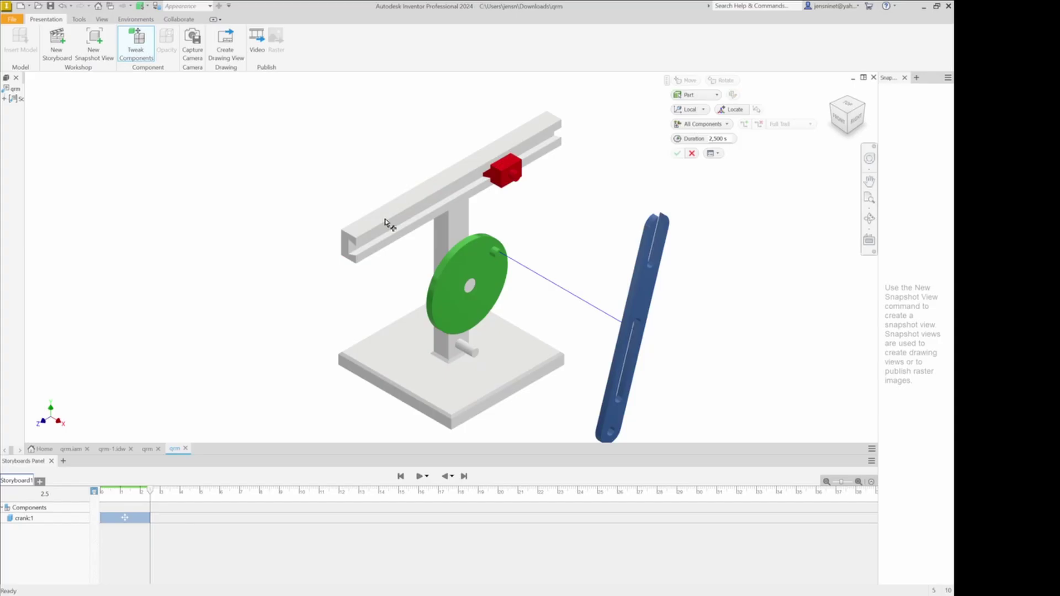
click(457, 263)
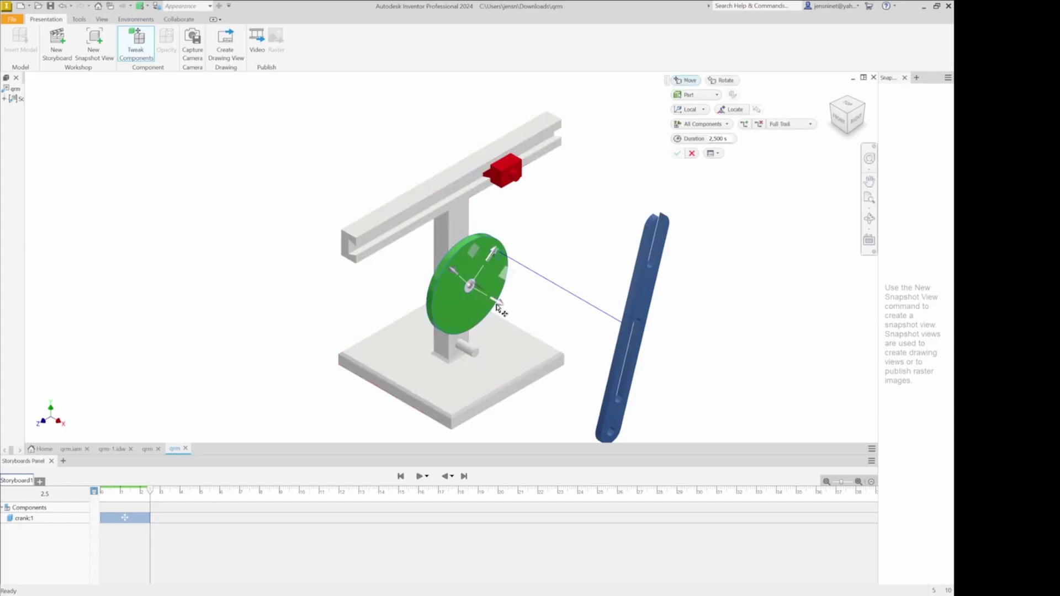
drag(494, 300, 566, 356)
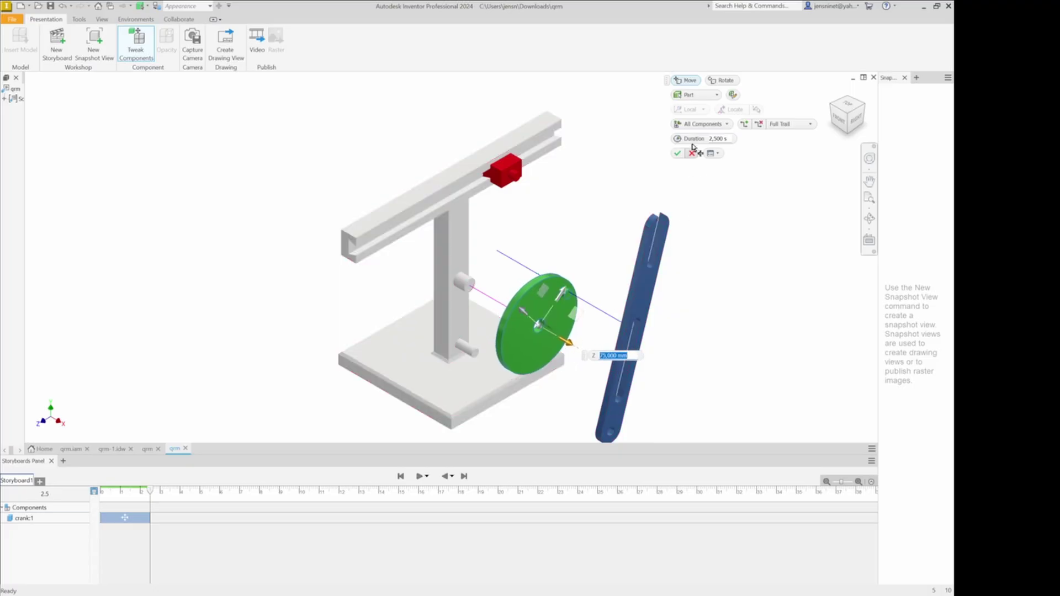
click(675, 154)
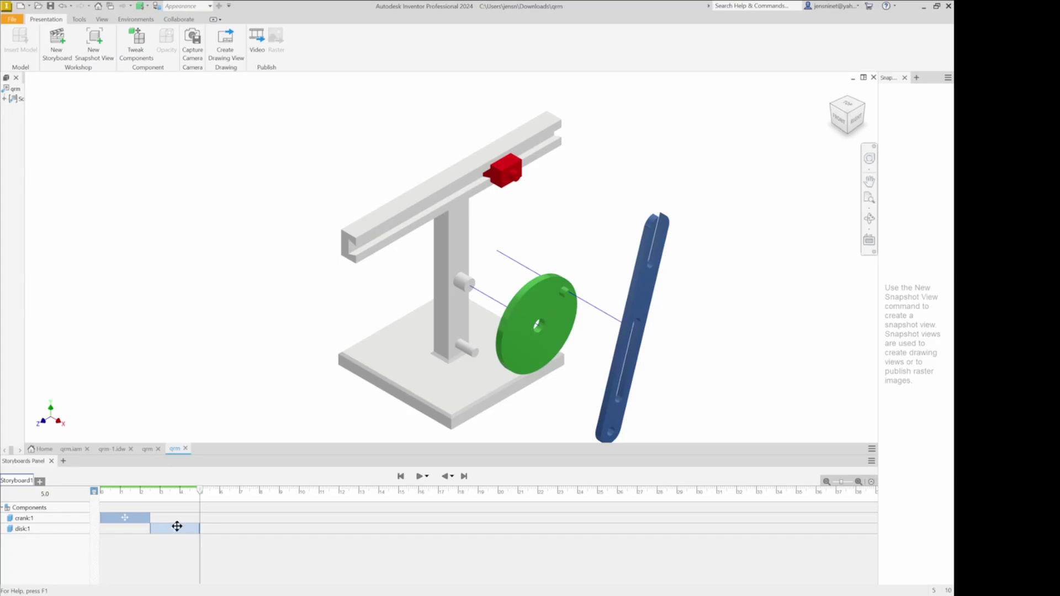
Tweak the red dovetail block -158.500 mm along Z, past the rail end
click(135, 49)
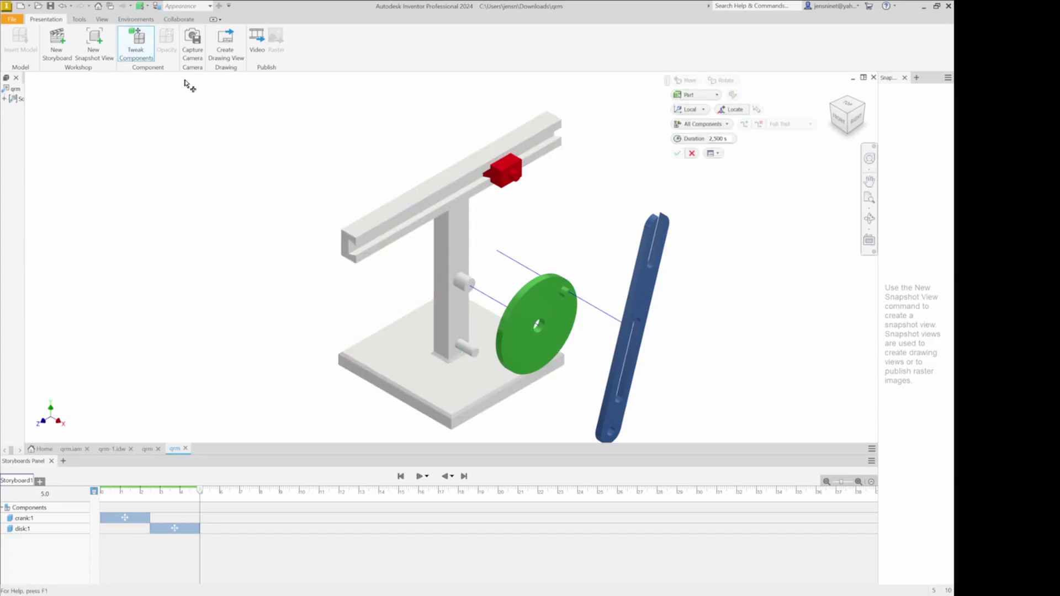
click(505, 185)
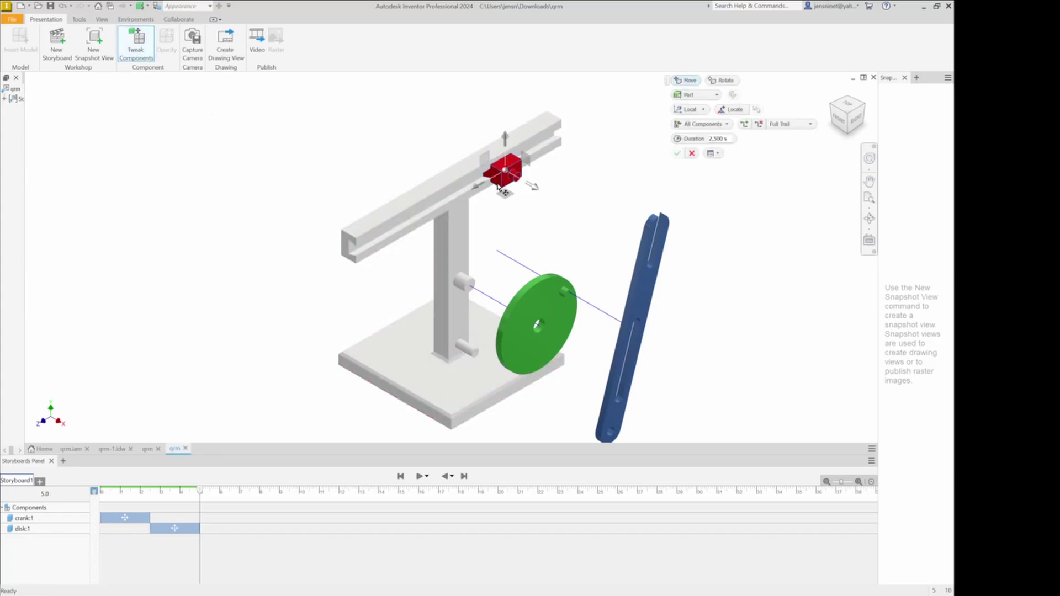
drag(476, 191, 628, 115)
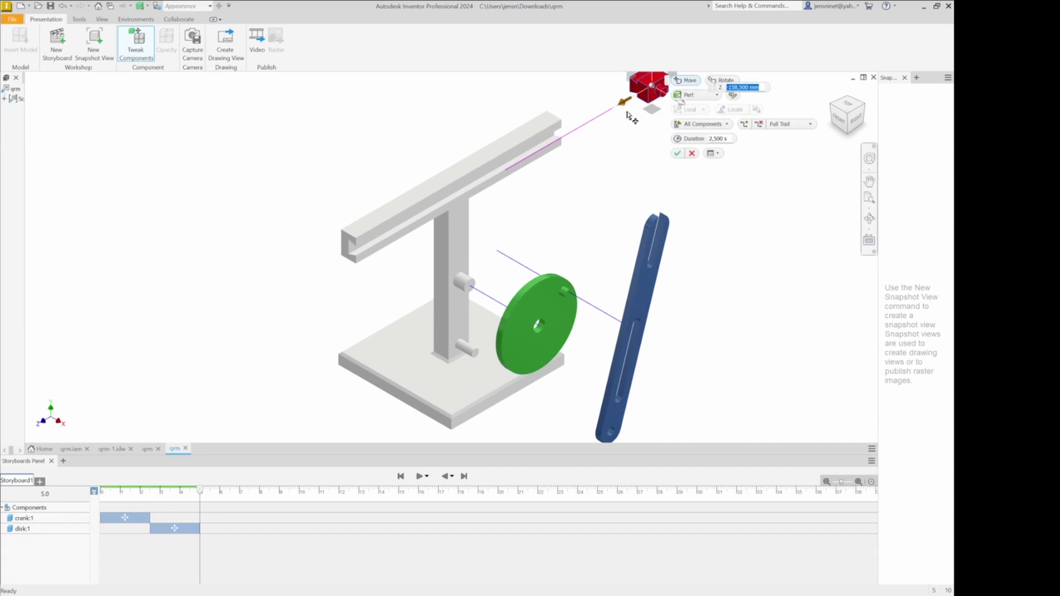
click(678, 154)
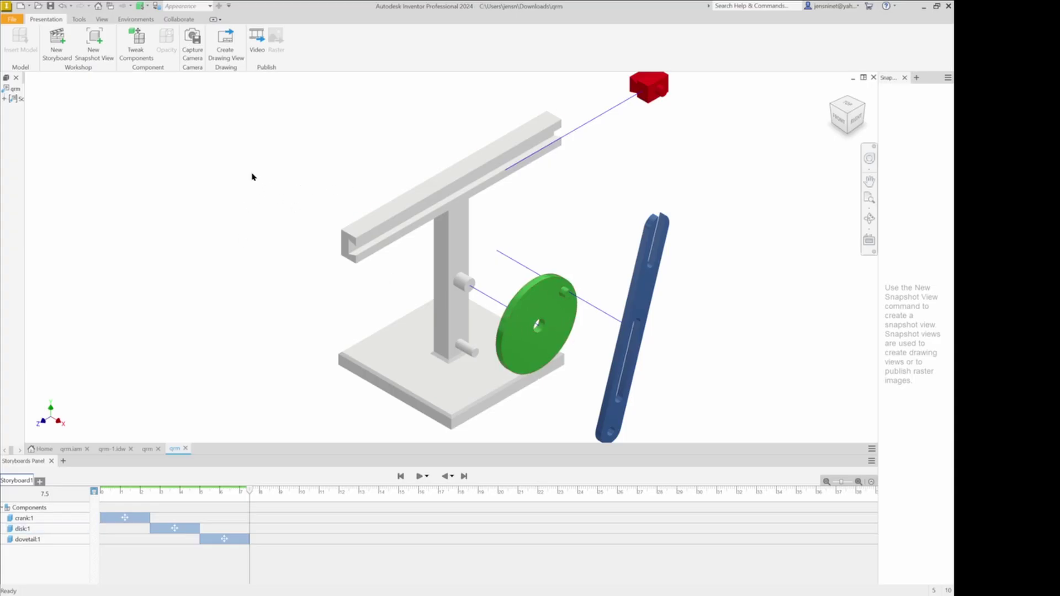
Save the presentation to Downloads under the file name qrm2.ipn
click(51, 6)
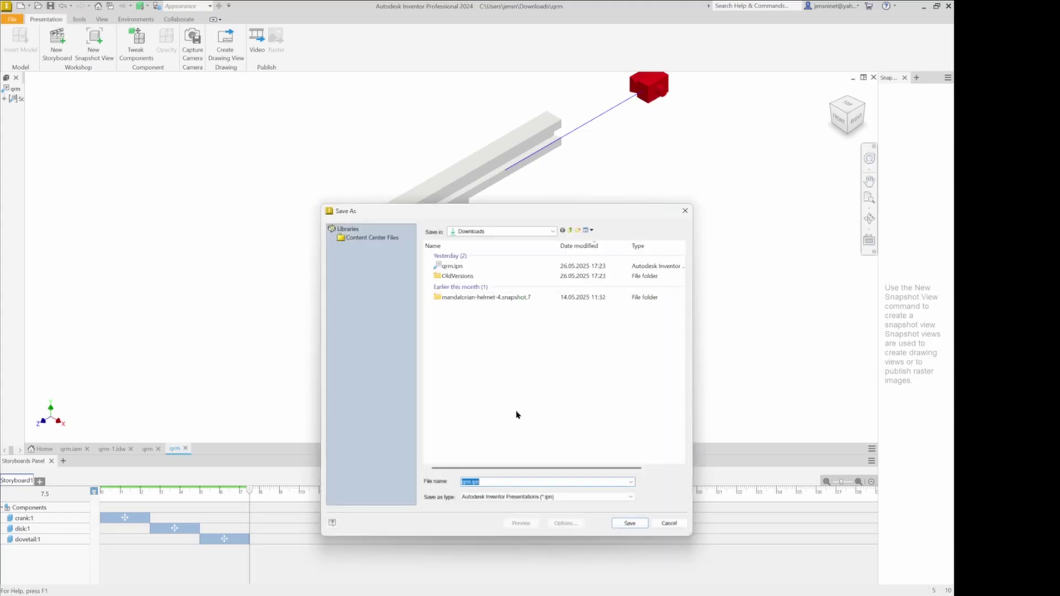
click(471, 482)
text(2)
click(628, 524)
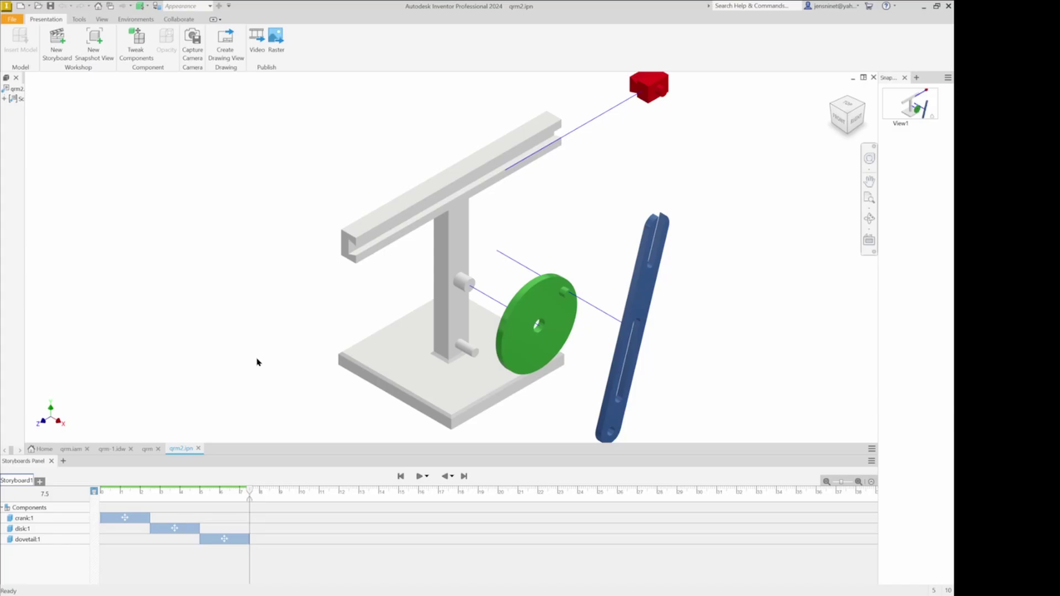
Create an ISO.idw drawing and place qrm2.ipn's exploded View1 as a 1:4 base view
click(220, 59)
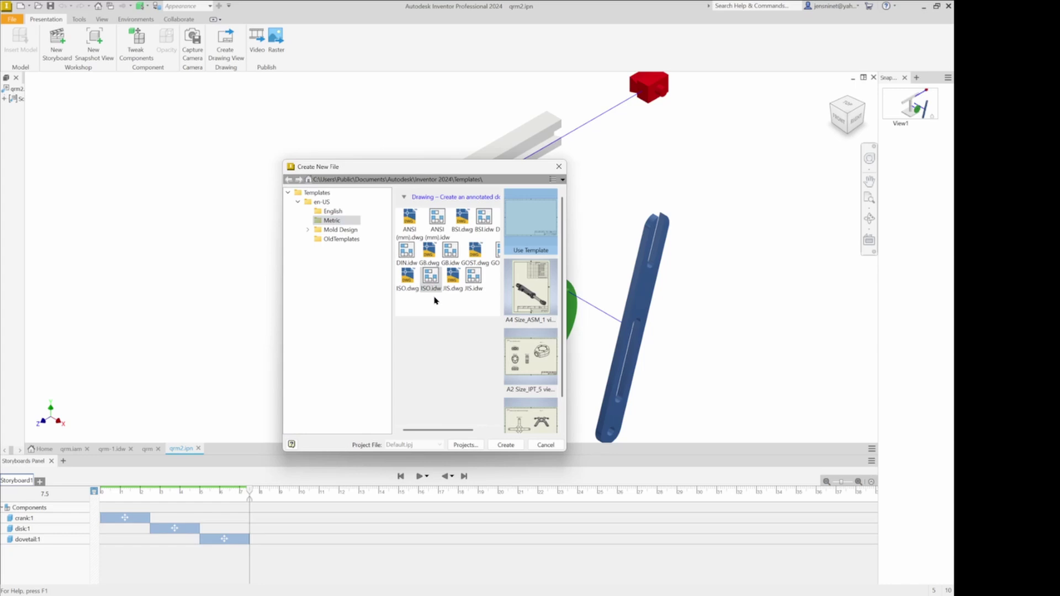
click(505, 445)
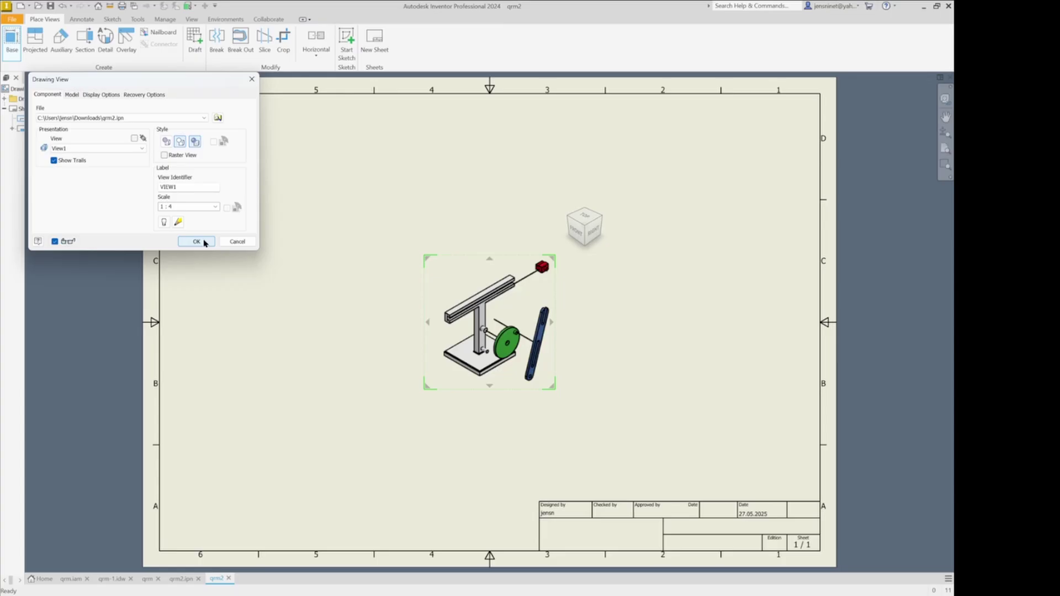
click(204, 243)
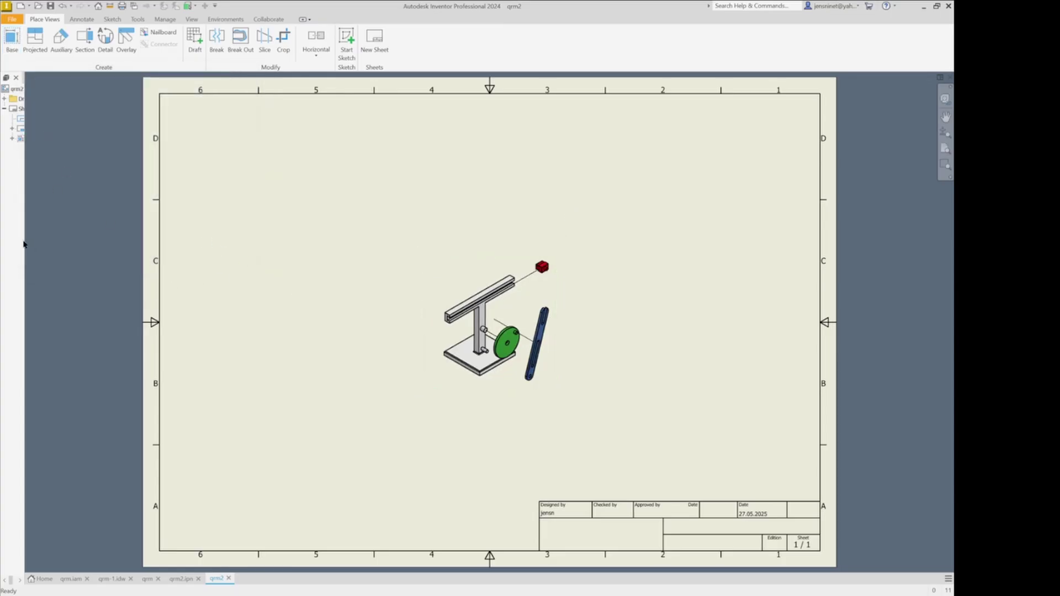
Edit Sheet:1 to change its size from A3 to A2, keeping landscape orientation
drag(23, 243, 134, 231)
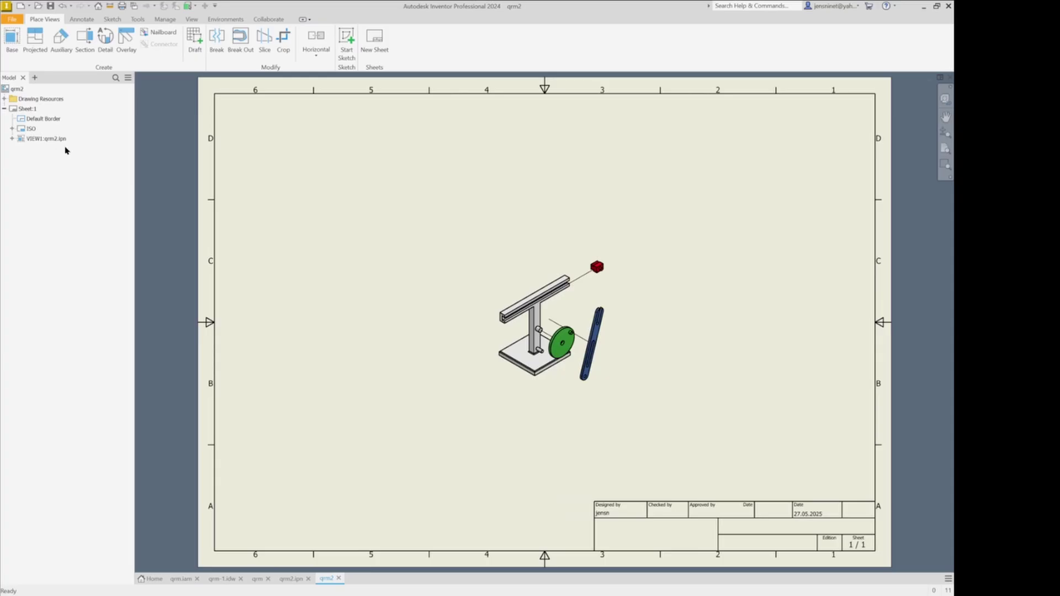
right_click(33, 110)
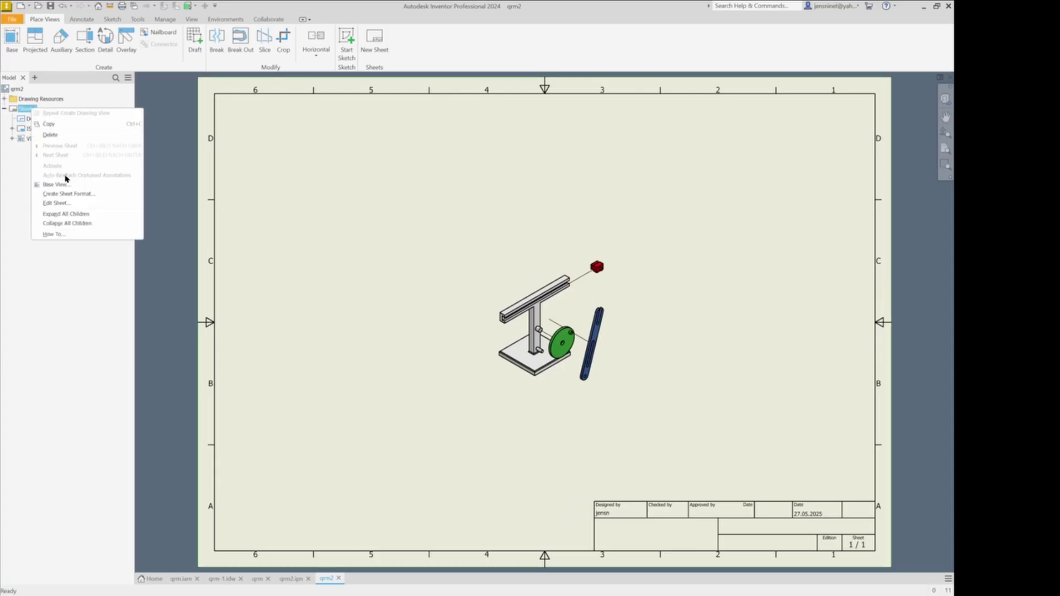
click(69, 203)
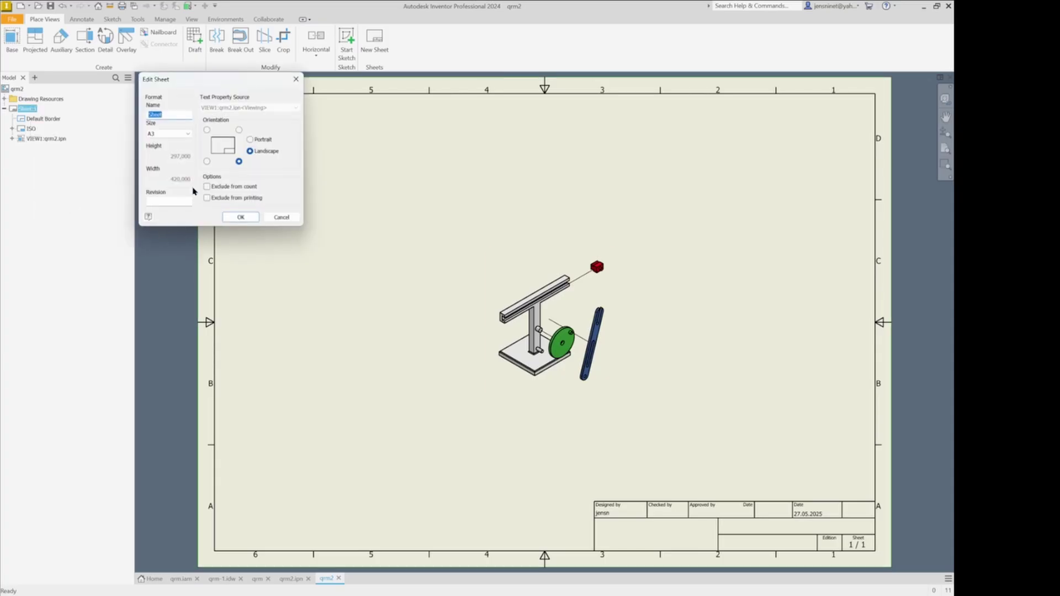
click(188, 135)
click(151, 199)
click(241, 217)
Set the exploded view's scale to 1:1 and drag it clear of the title block
double_click(413, 412)
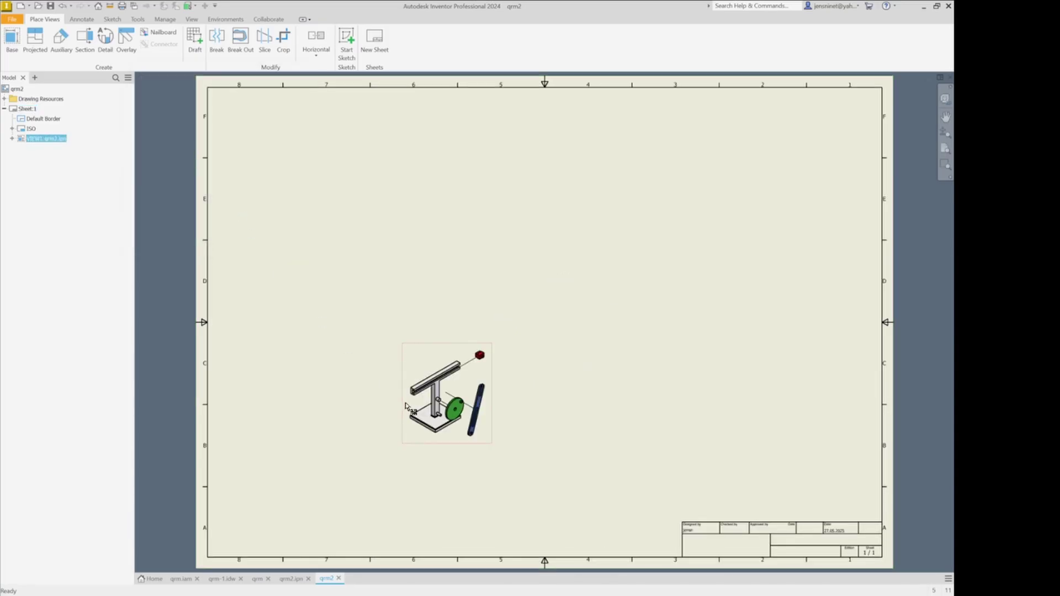
click(325, 207)
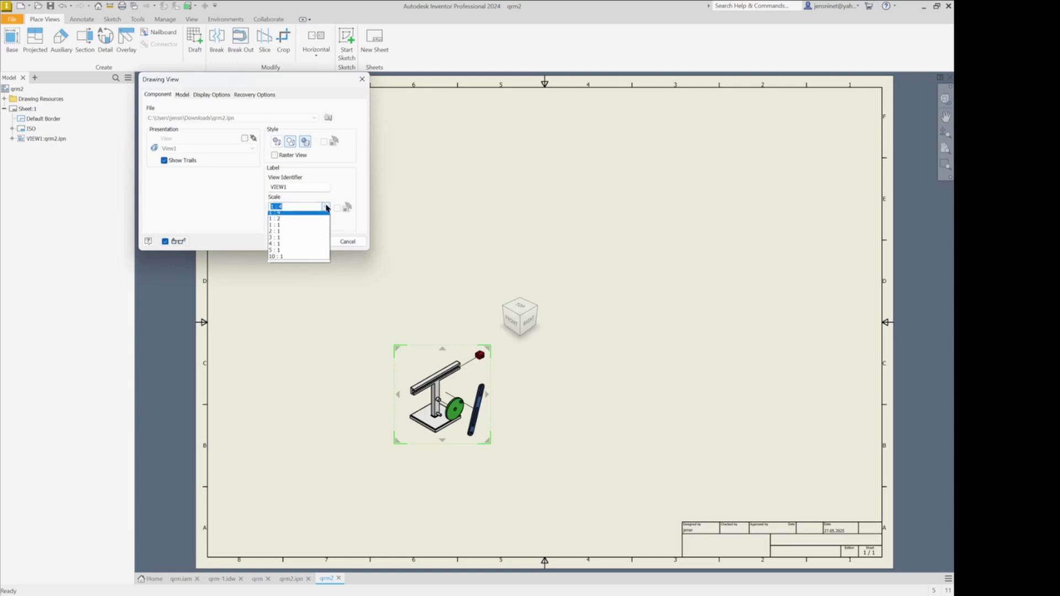
click(294, 228)
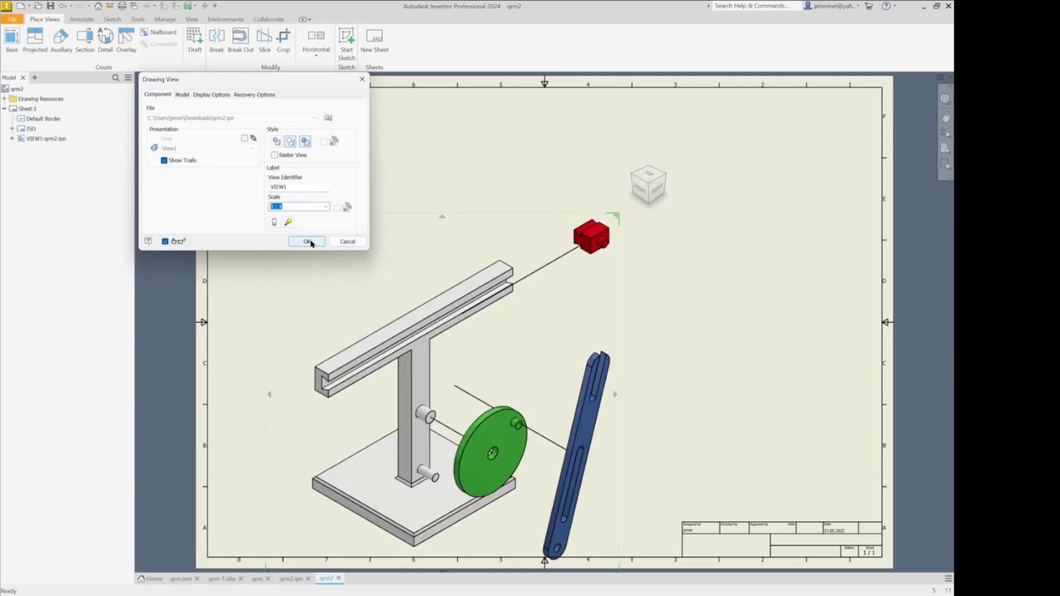
click(307, 242)
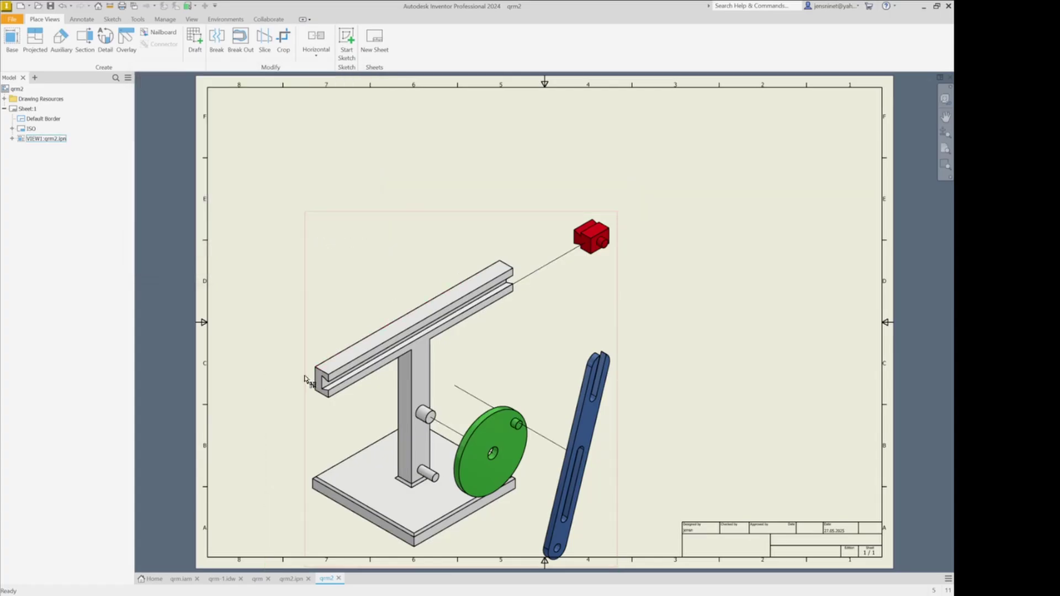
drag(328, 360, 294, 303)
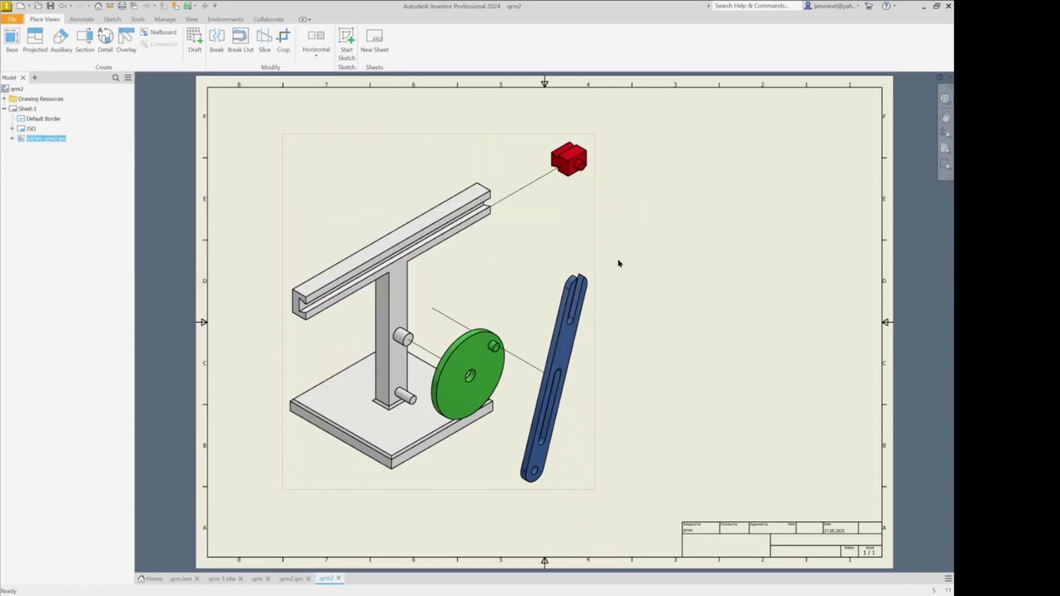
drag(603, 270, 601, 305)
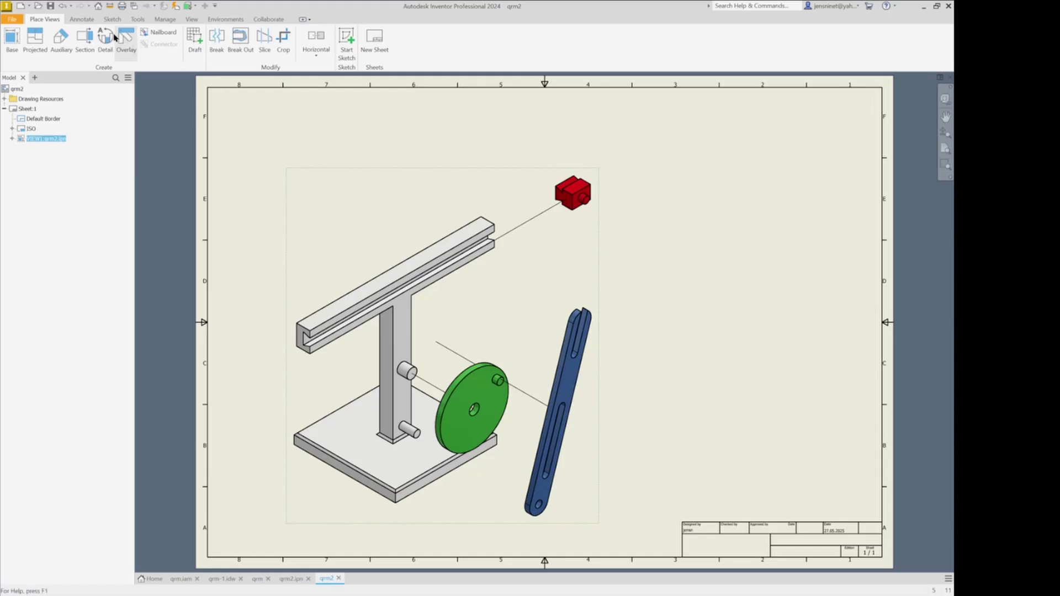
Insert a Parts List from qrm.iam and place it right of the exploded view
click(87, 22)
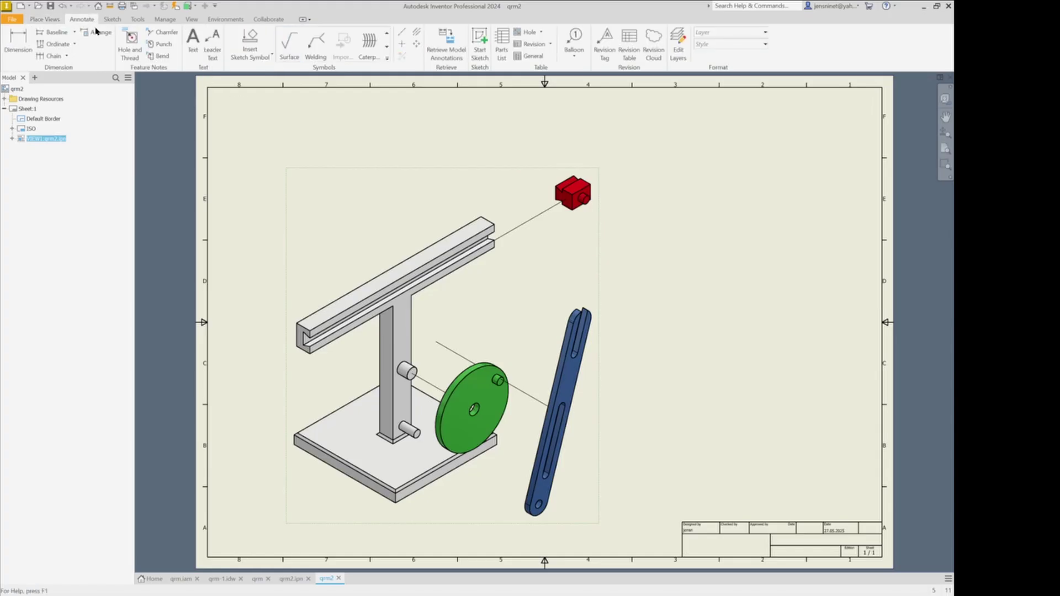
click(501, 52)
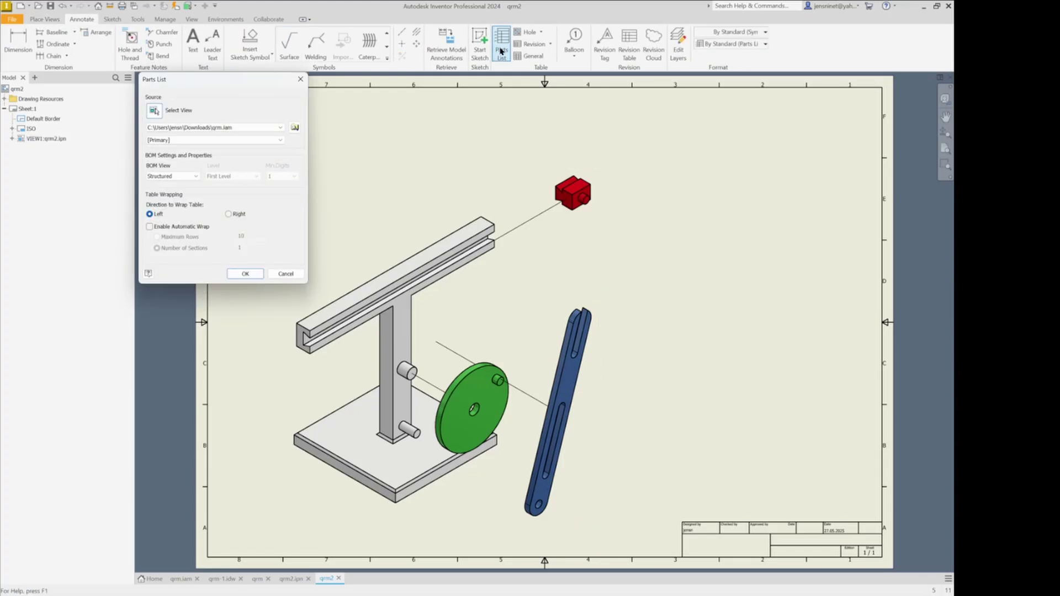
click(246, 274)
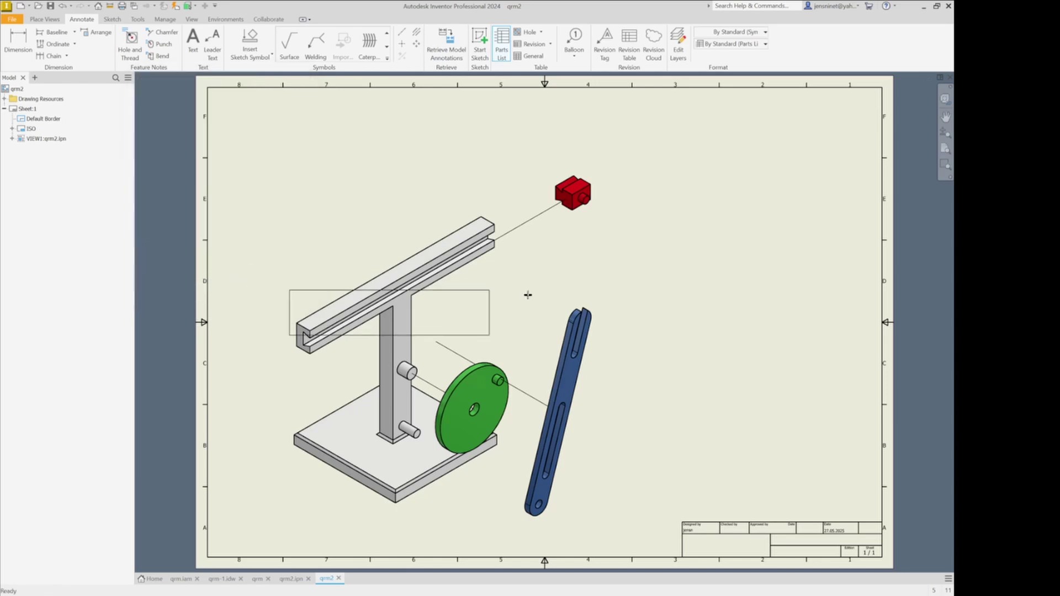
click(829, 367)
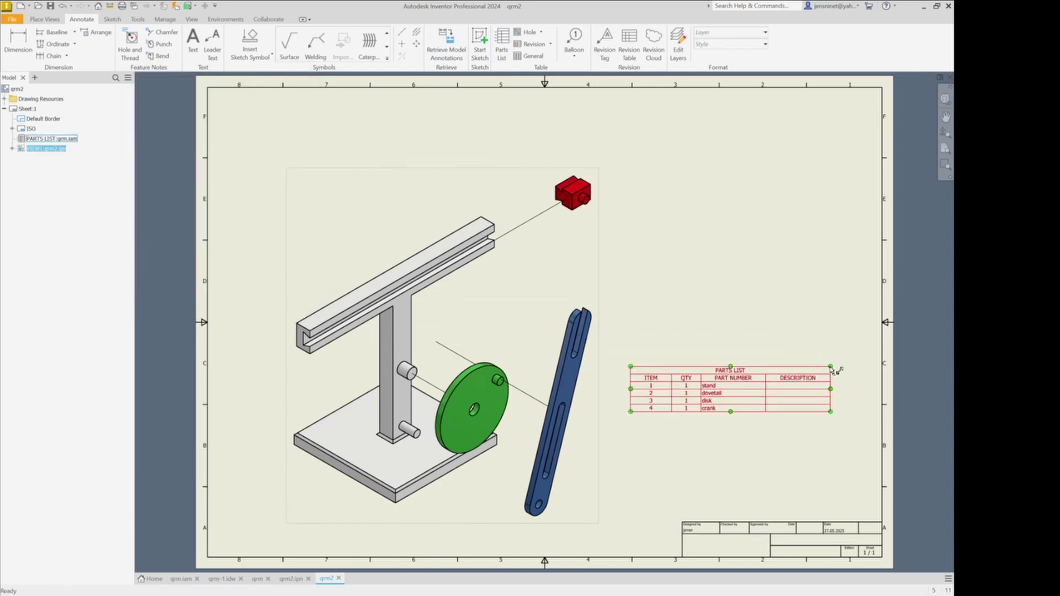
Remove DESCRIPTION through the parts list's Column Chooser and apply the change
double_click(732, 373)
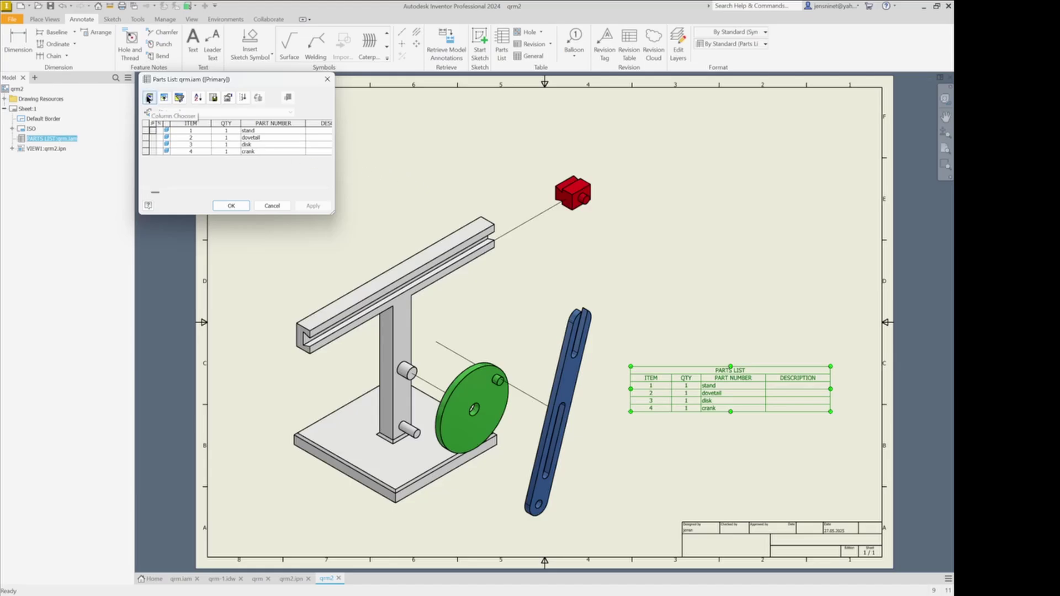
click(148, 98)
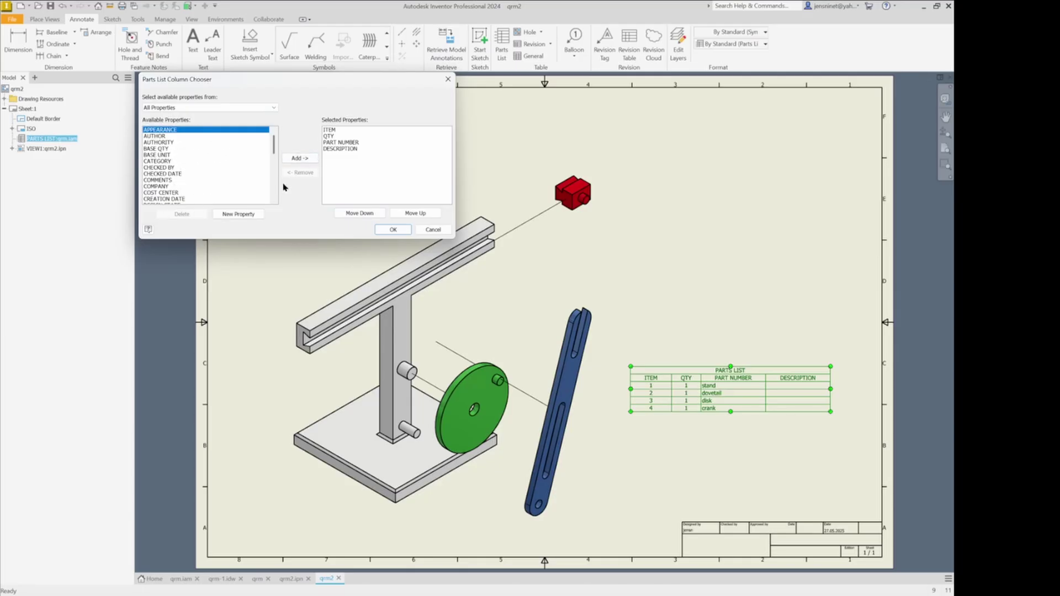
click(341, 148)
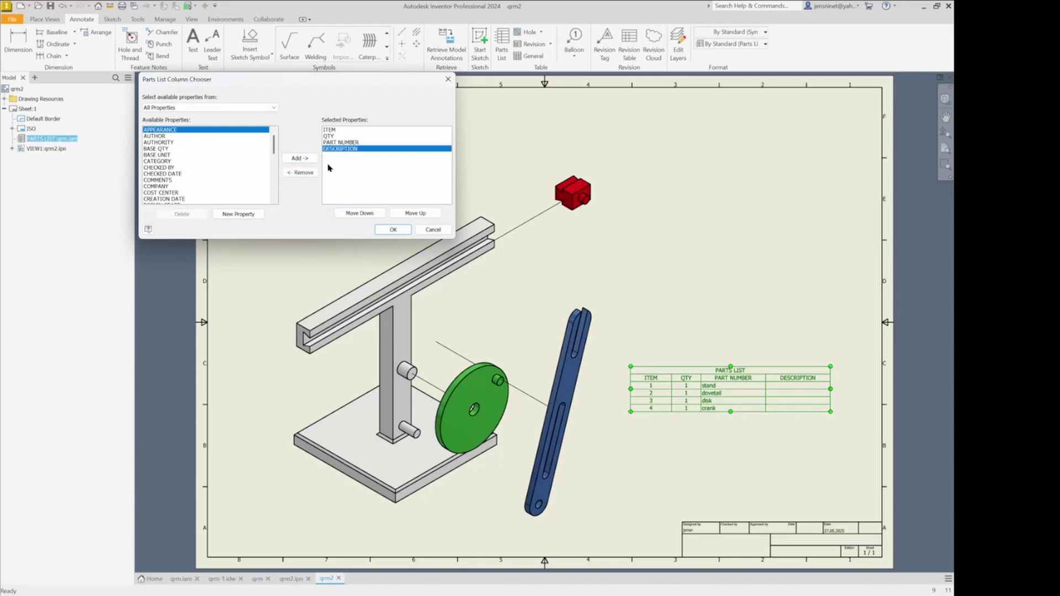
click(304, 173)
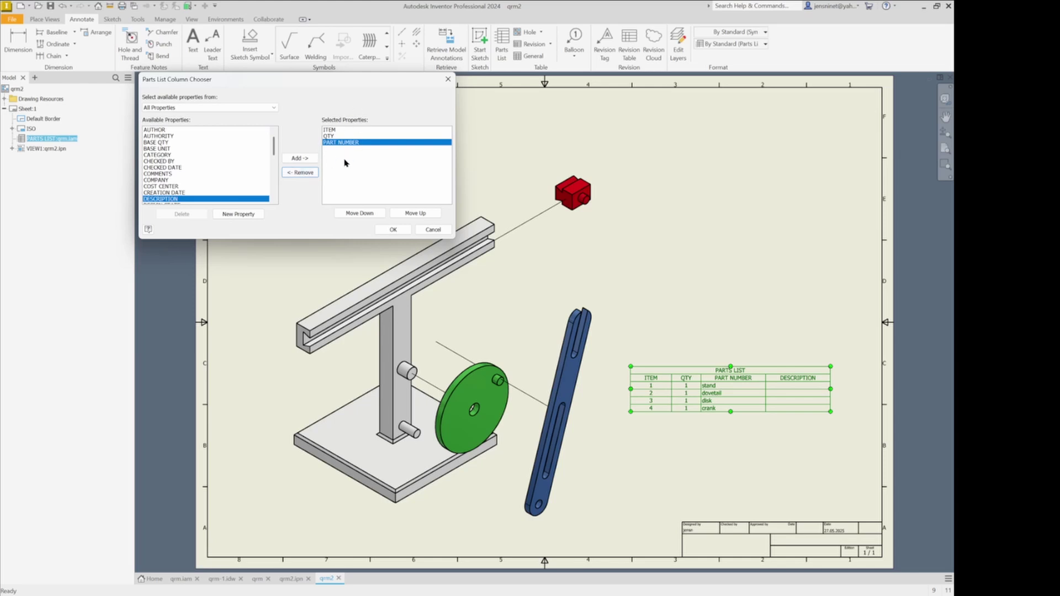
click(390, 230)
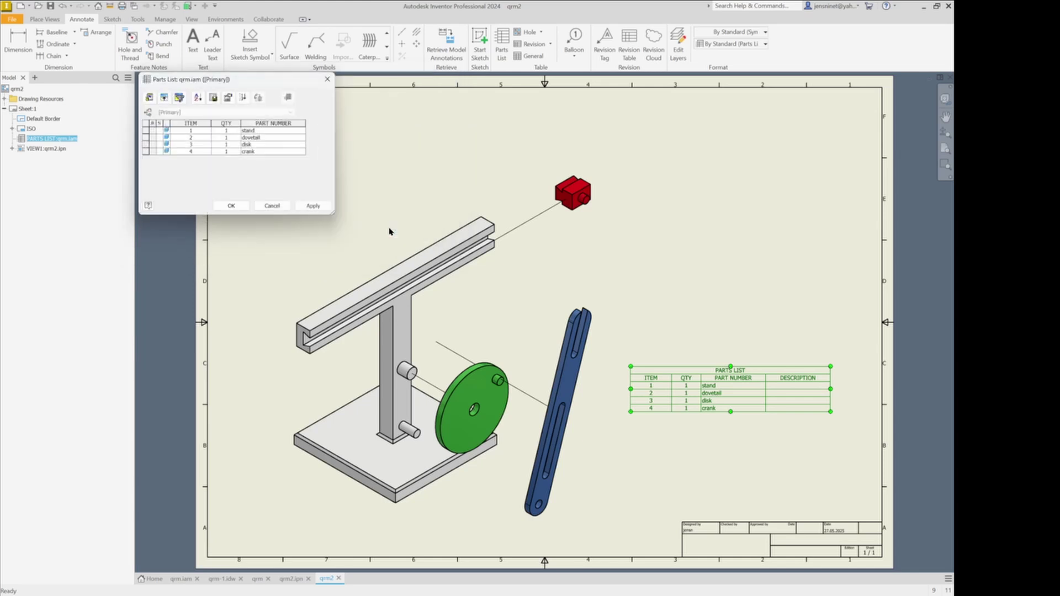
click(313, 205)
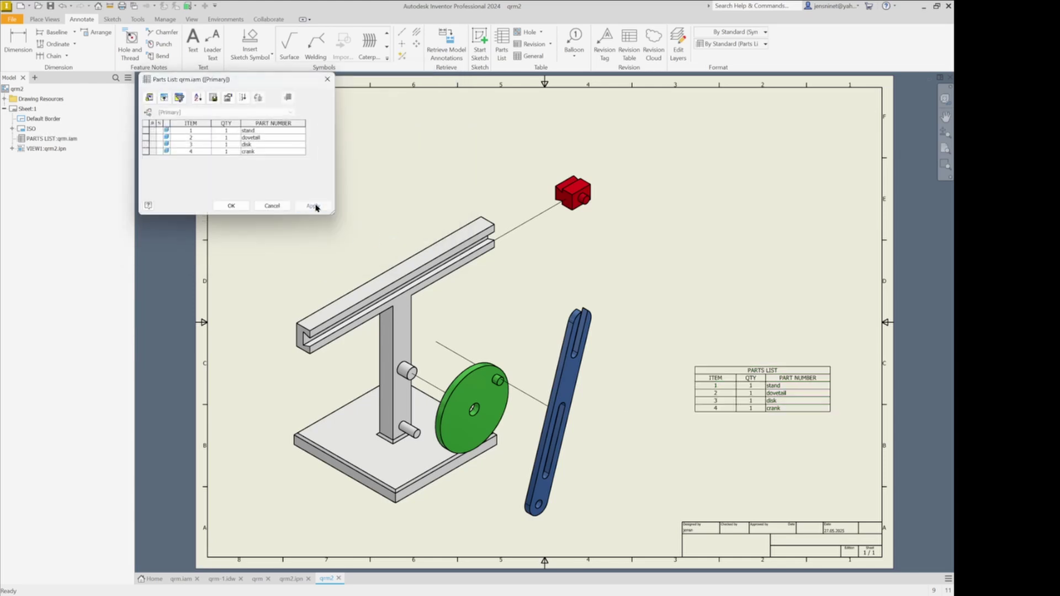
click(241, 207)
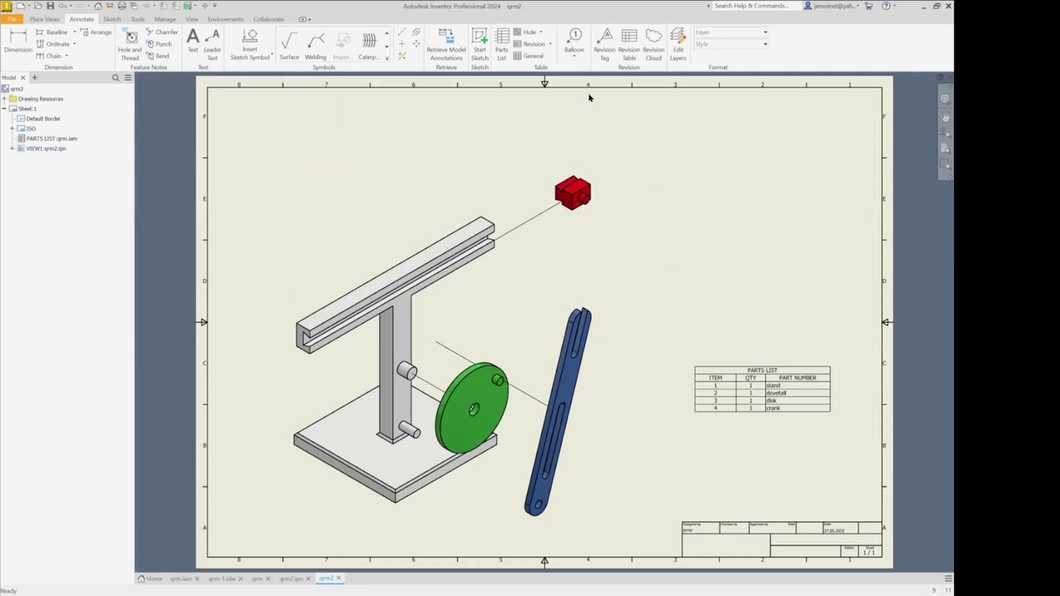
Place item balloon 1 on the stand and balloon 2 on the red block
click(572, 44)
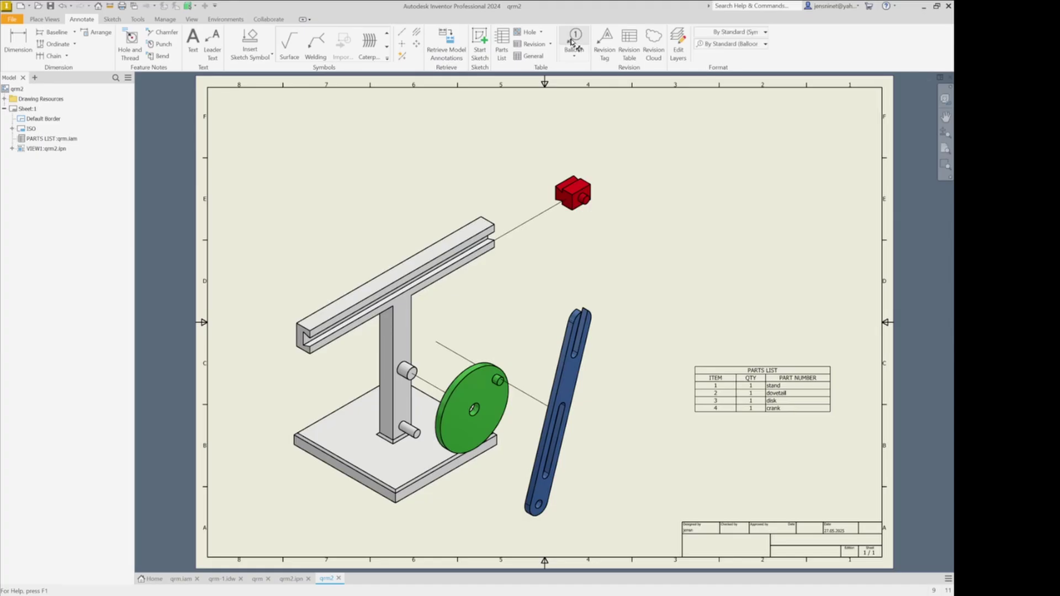
click(482, 221)
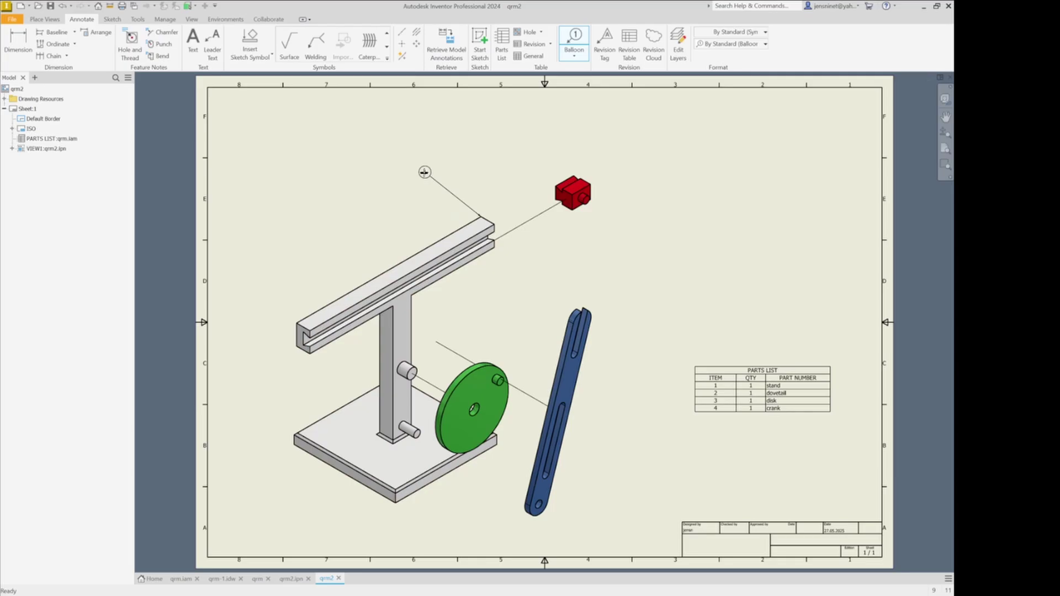
right_click(419, 168)
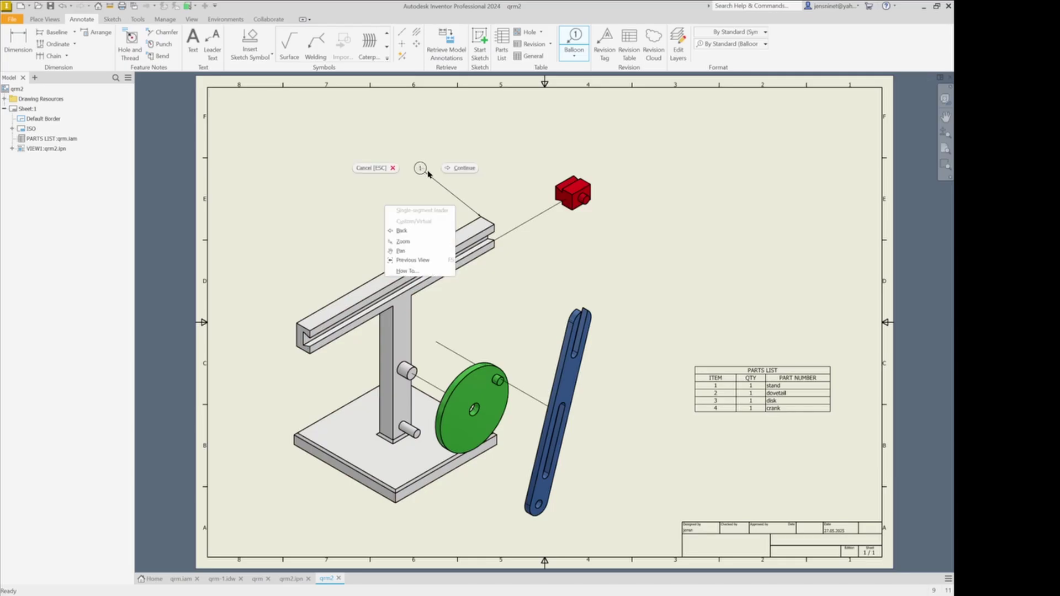
click(459, 168)
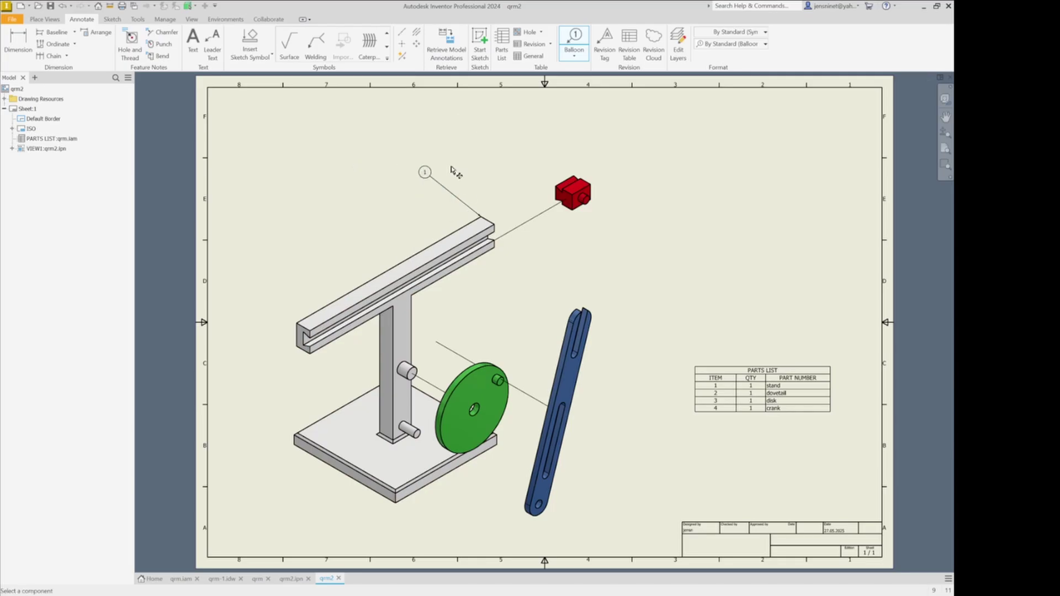
click(577, 181)
click(551, 157)
right_click(551, 156)
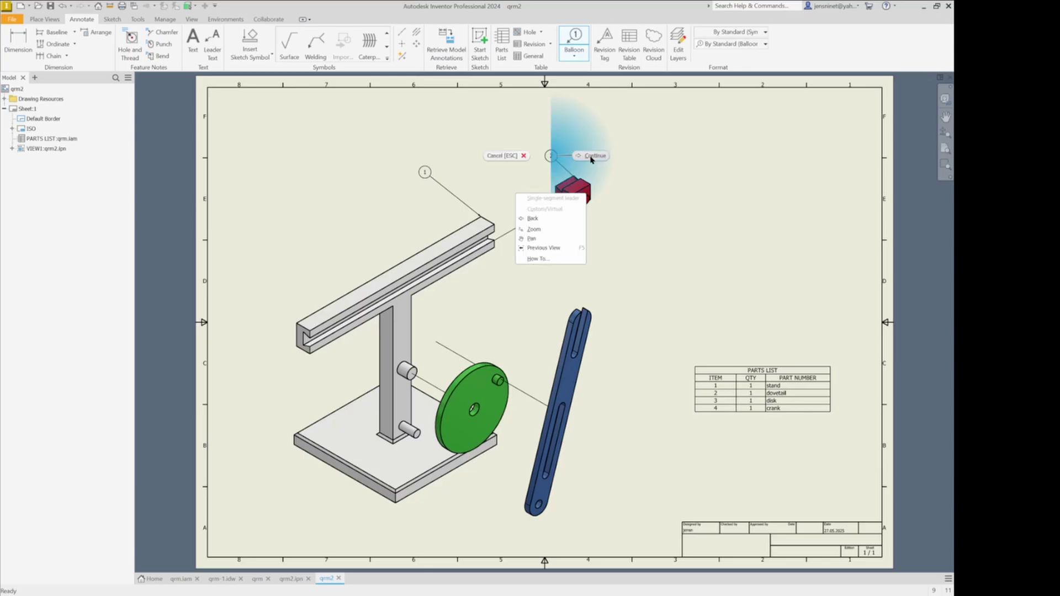
click(610, 162)
Place balloon 4 on the blue crank and balloon 3 on the green disk
click(588, 310)
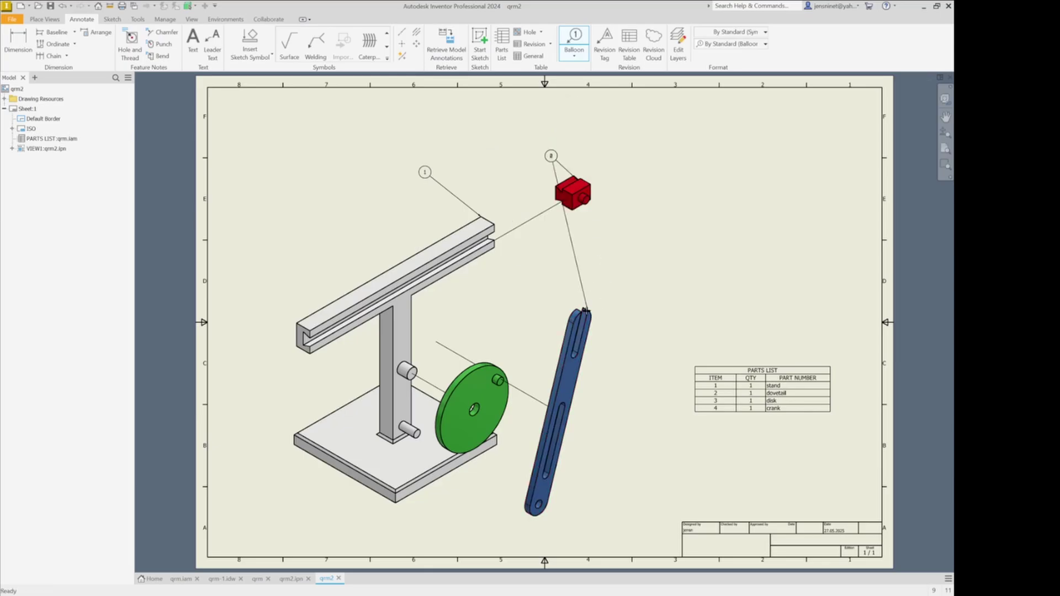
right_click(621, 278)
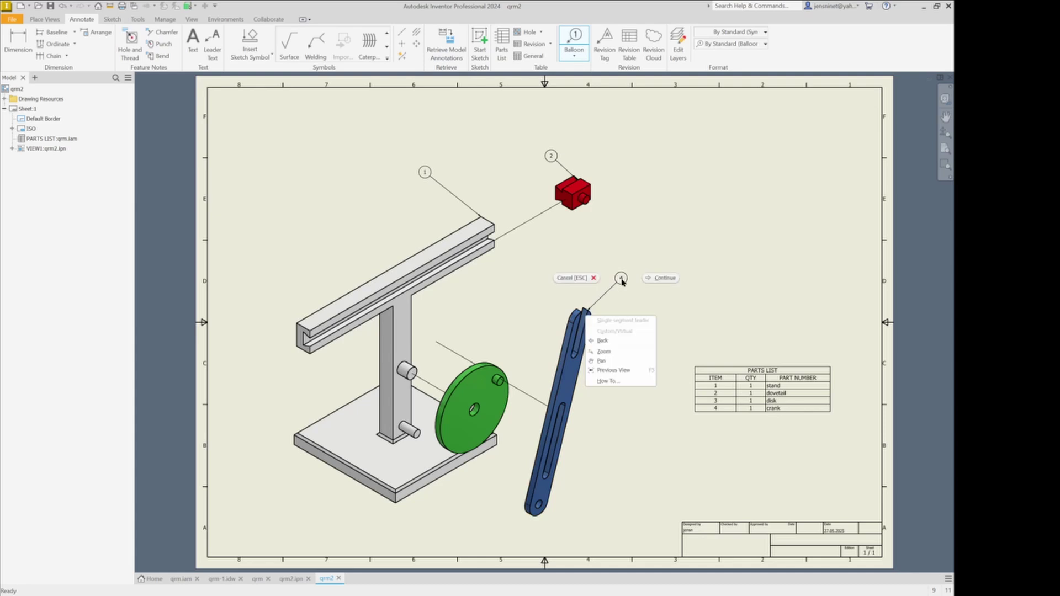
click(653, 280)
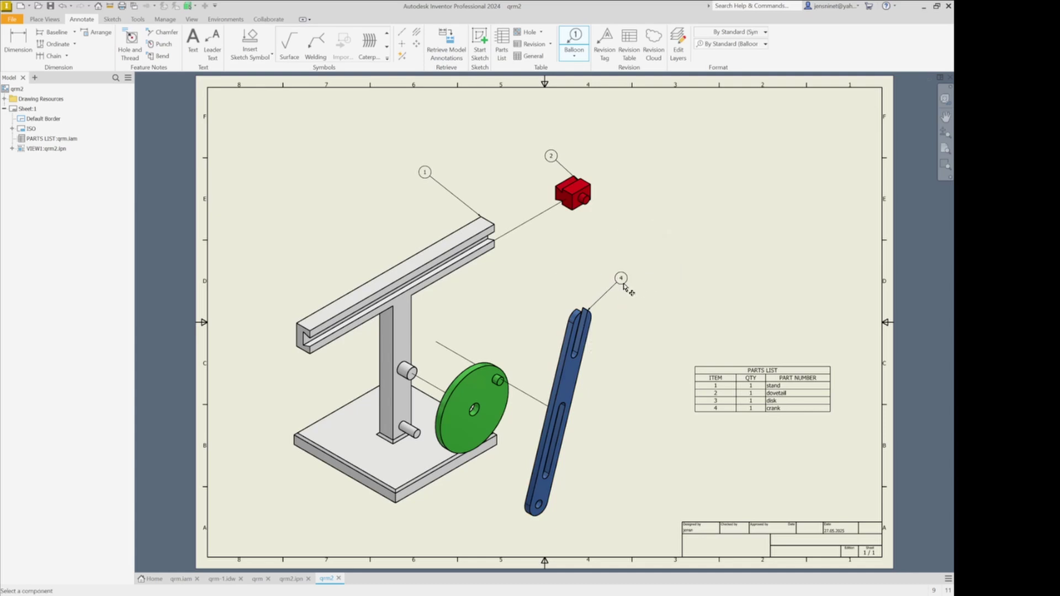
click(493, 366)
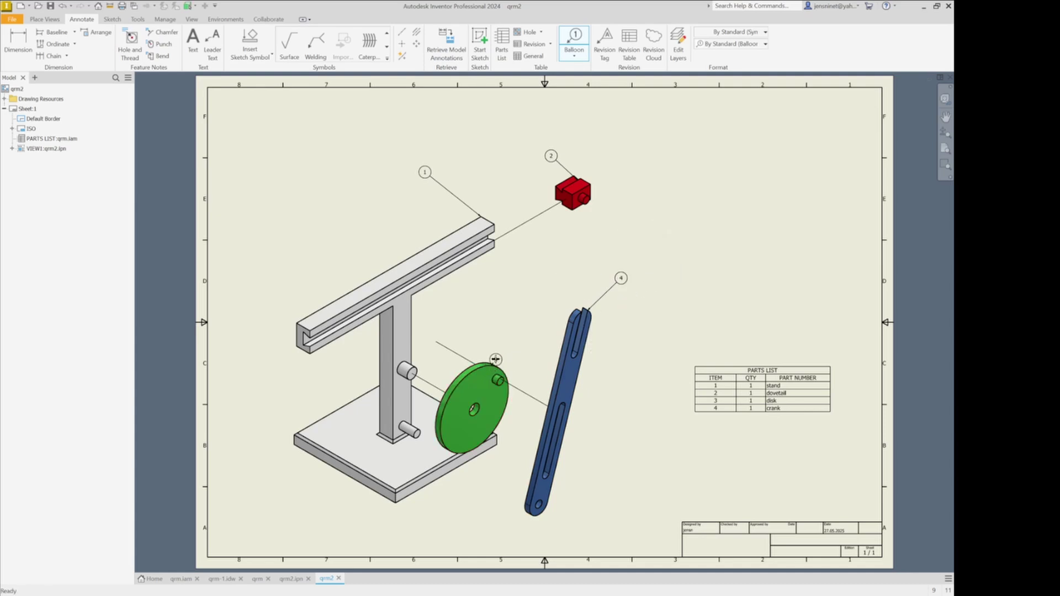
right_click(533, 288)
click(567, 288)
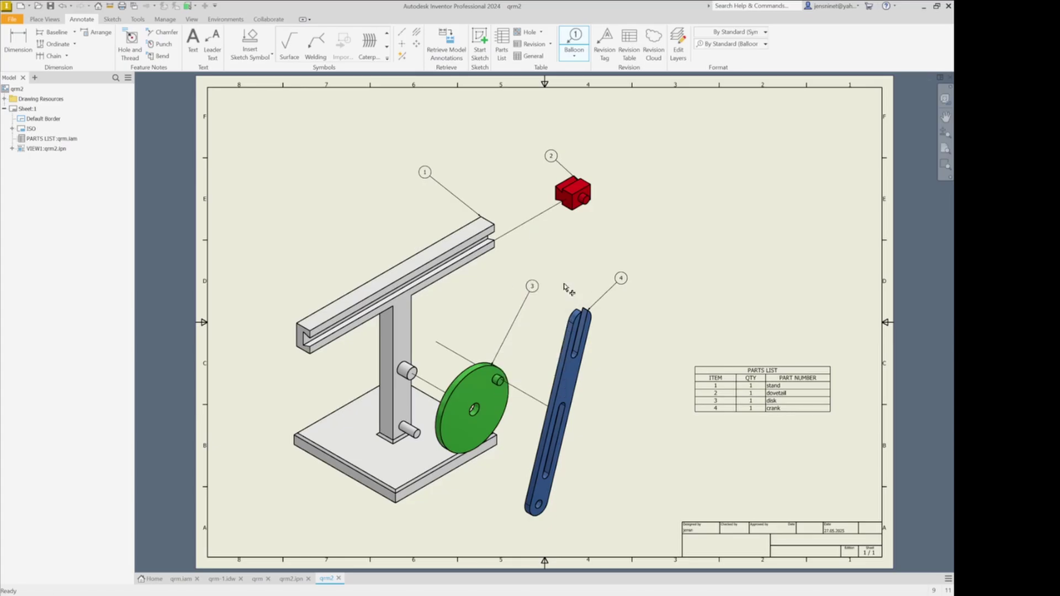